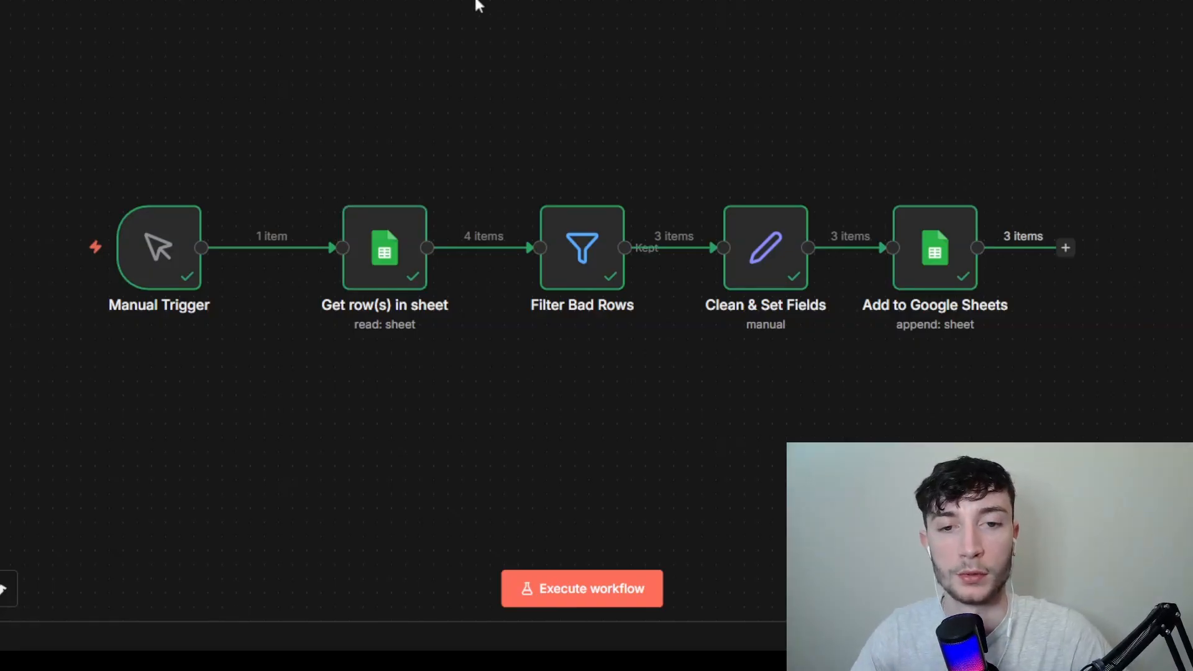
Step: Open the Get row(s) in sheet node and set its resource to Sheet Within Document
left_click(403, 250)
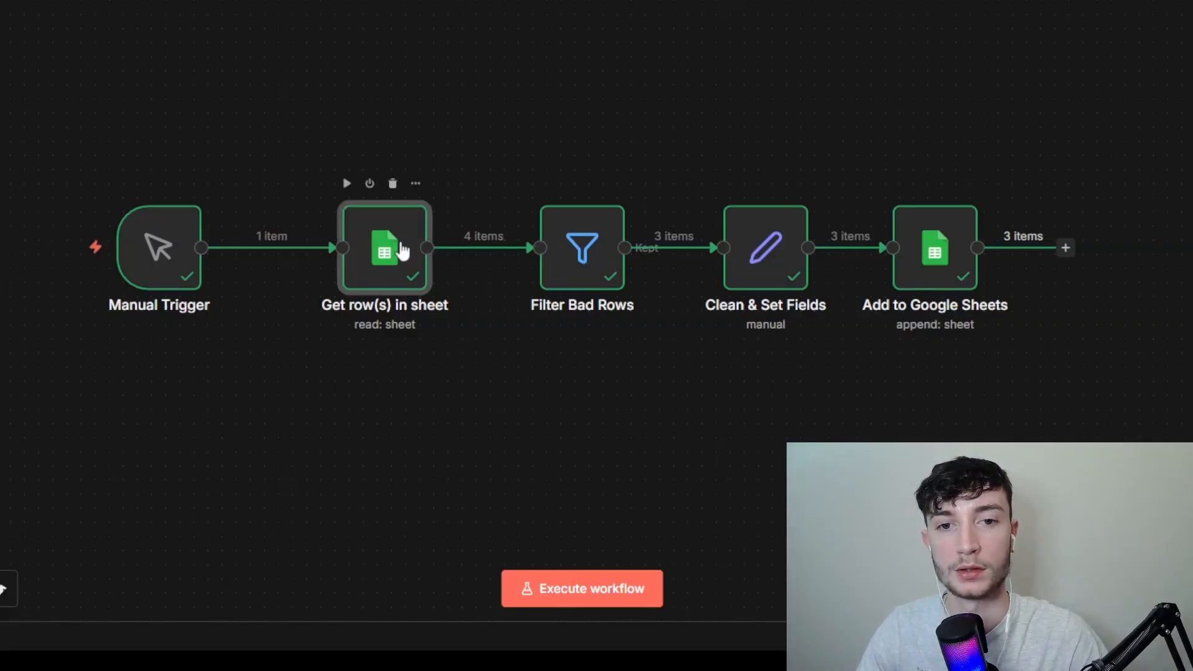
double_click(400, 249)
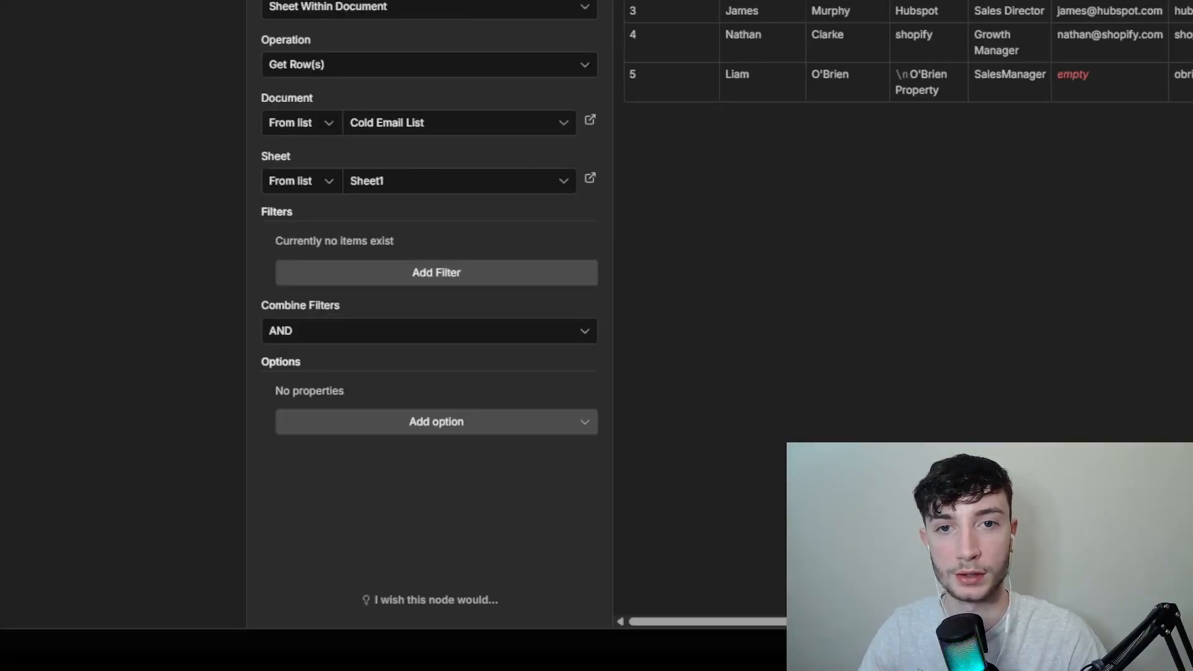
left_click(319, 13)
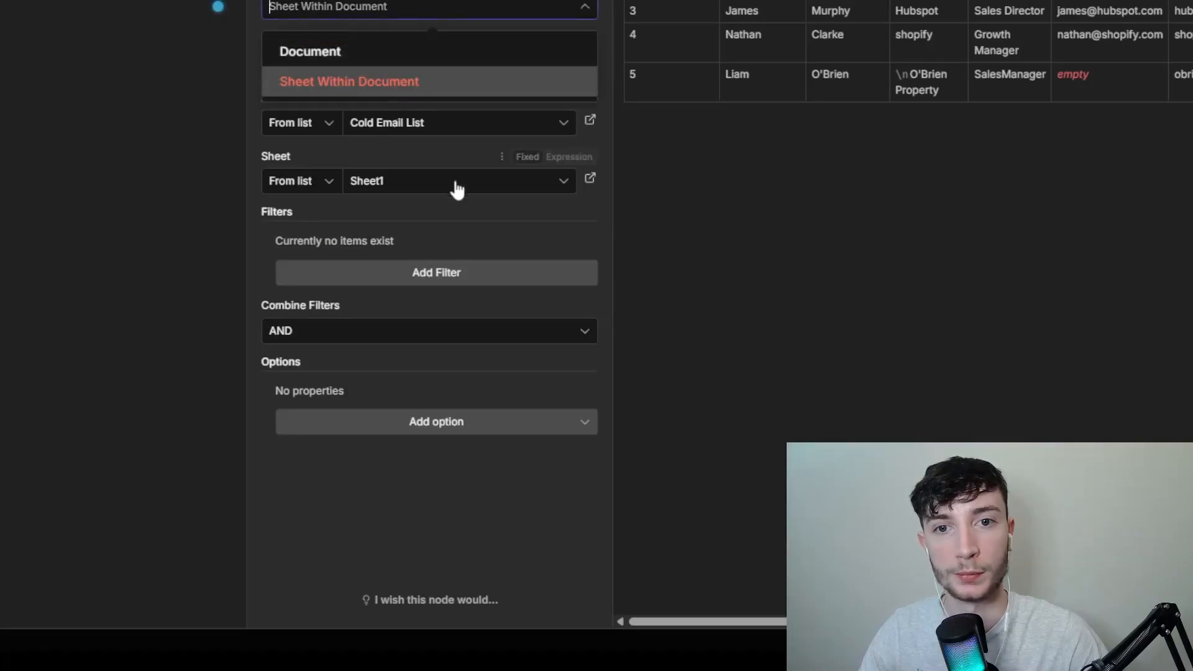
left_click(446, 62)
left_click(425, 7)
left_click(433, 87)
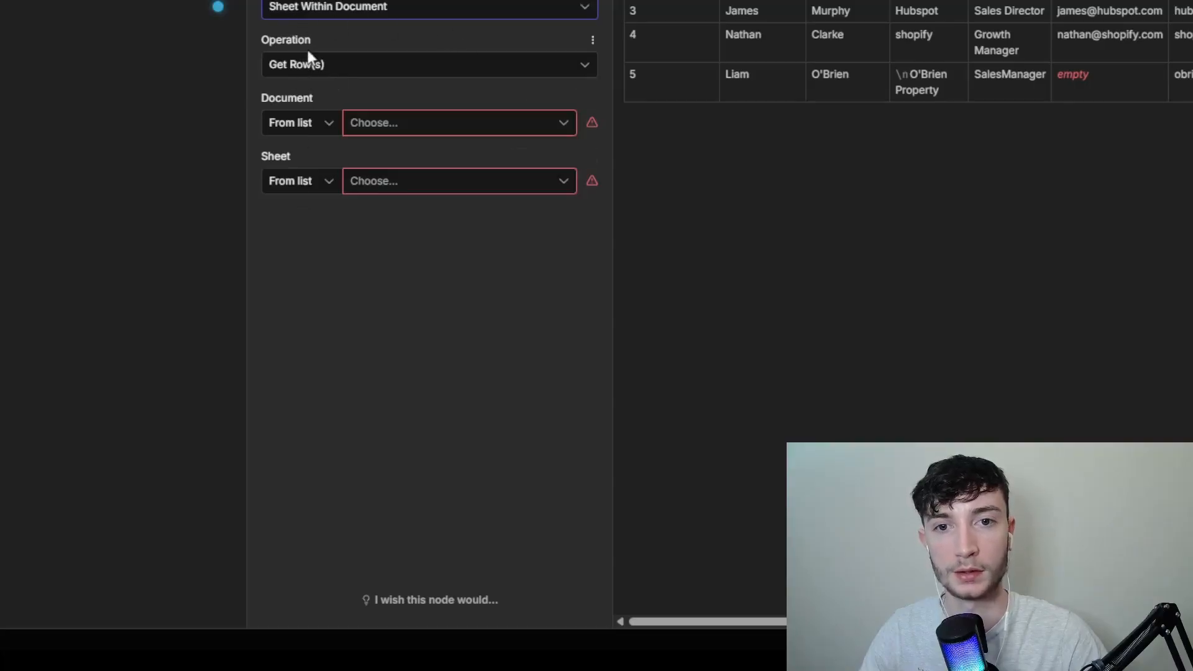
Step: Select Cold Email List as the source document and Sheet1 as the sheet to read rows from
left_click(400, 128)
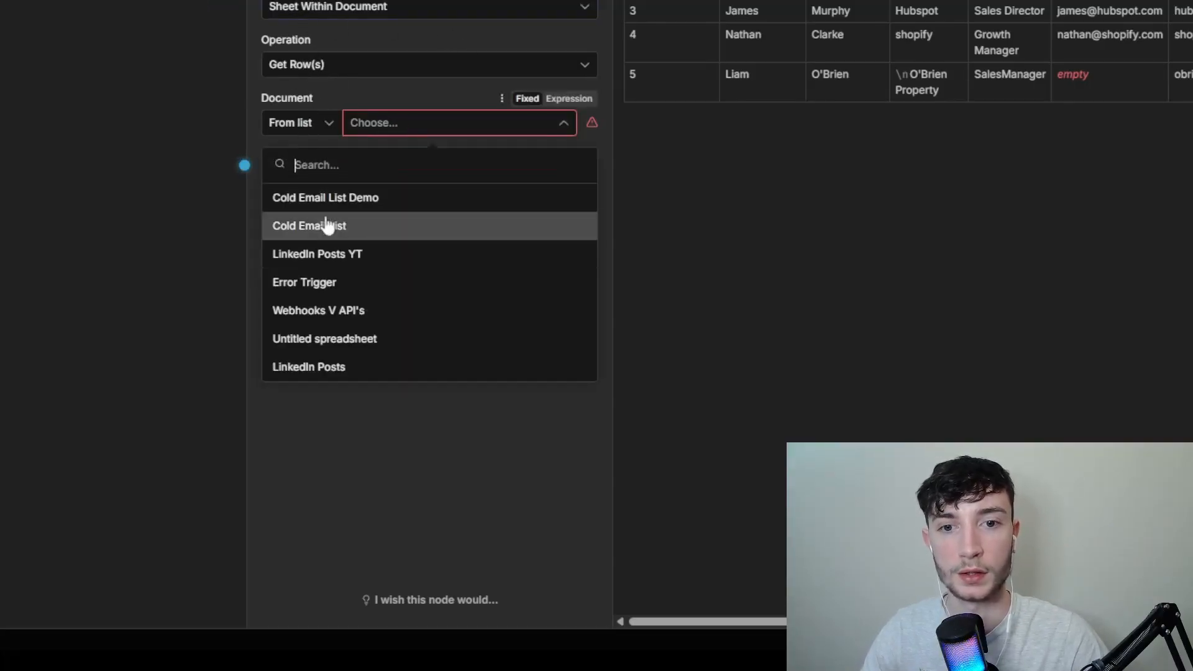
left_click(329, 238)
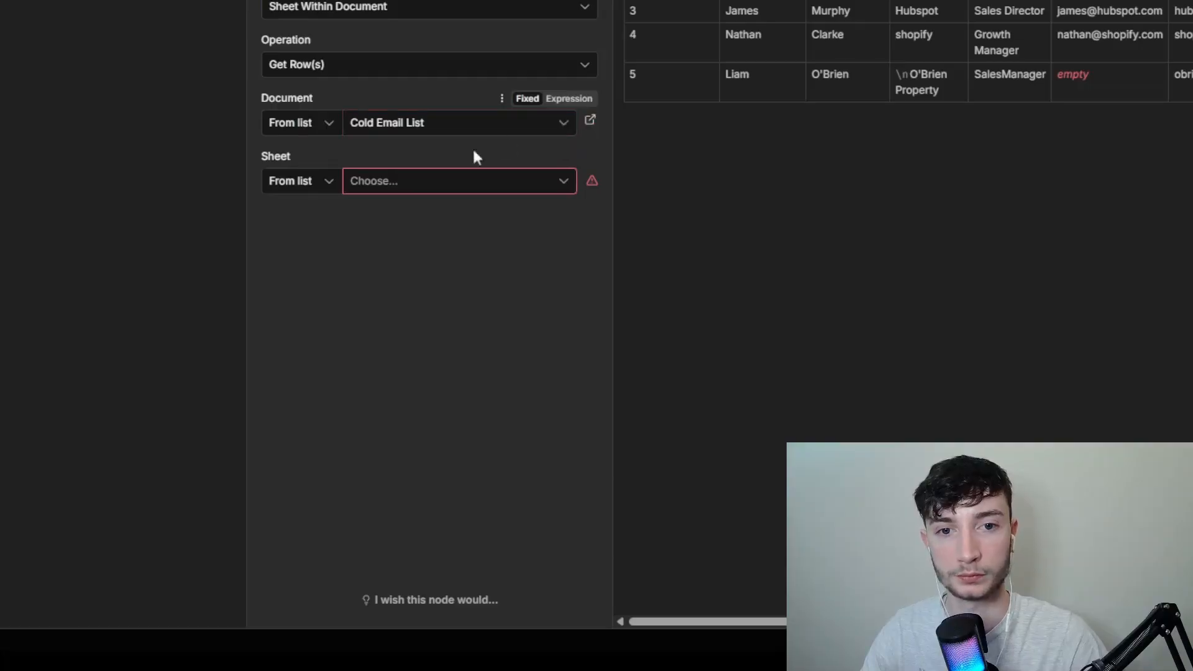
left_click(451, 182)
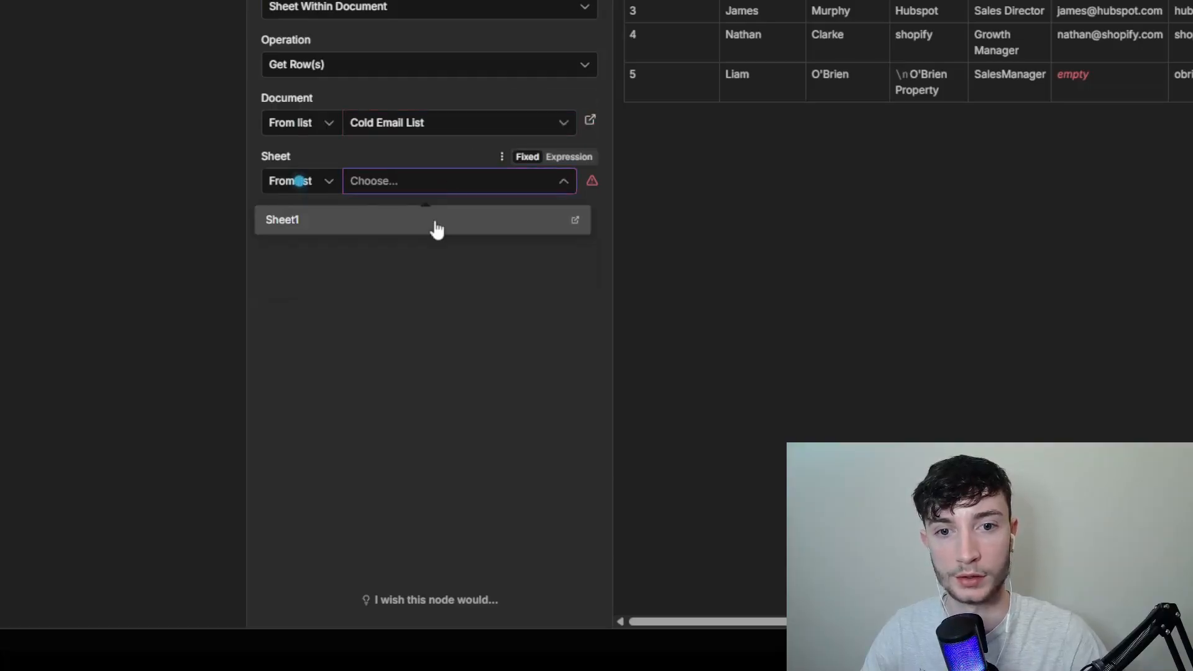
left_click(505, 223)
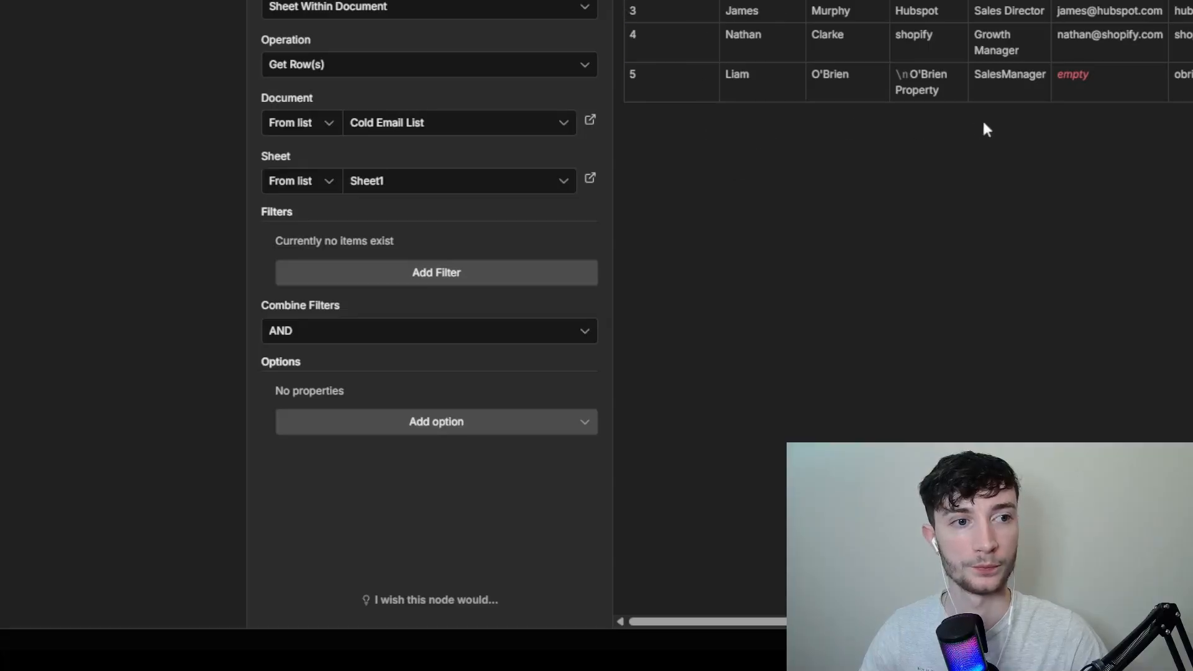
Step: Examine the columns of the Get row(s) in sheet node's output table and close the node
scroll(901, 50, "right", 4)
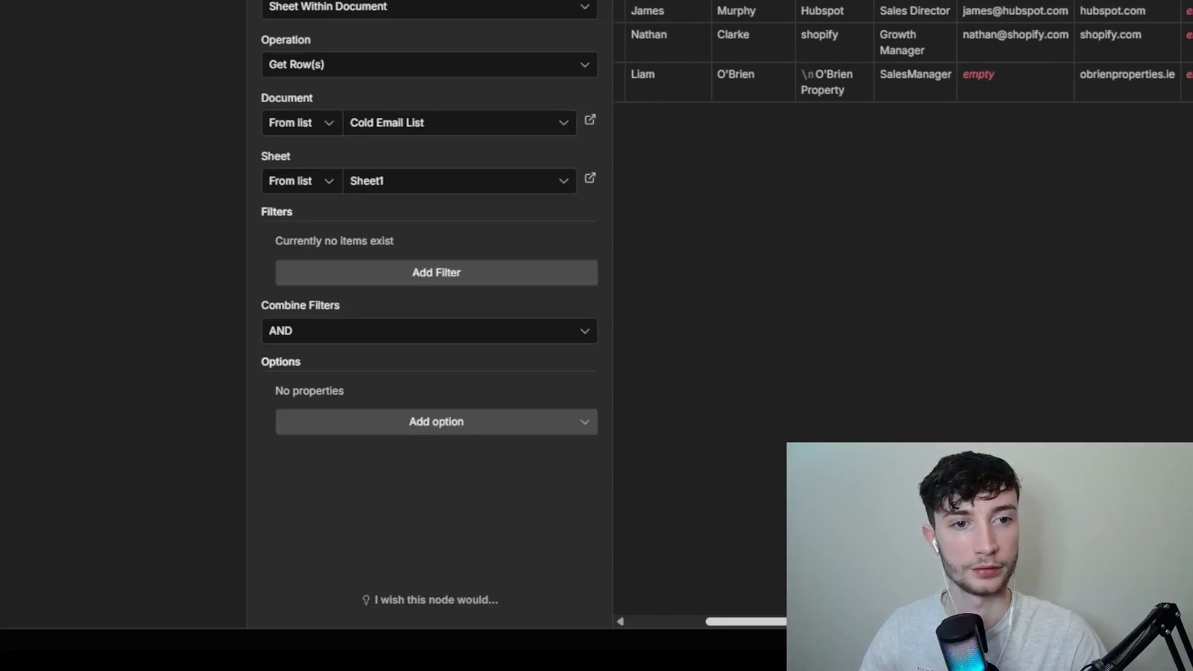
scroll(842, 168, "left", 3)
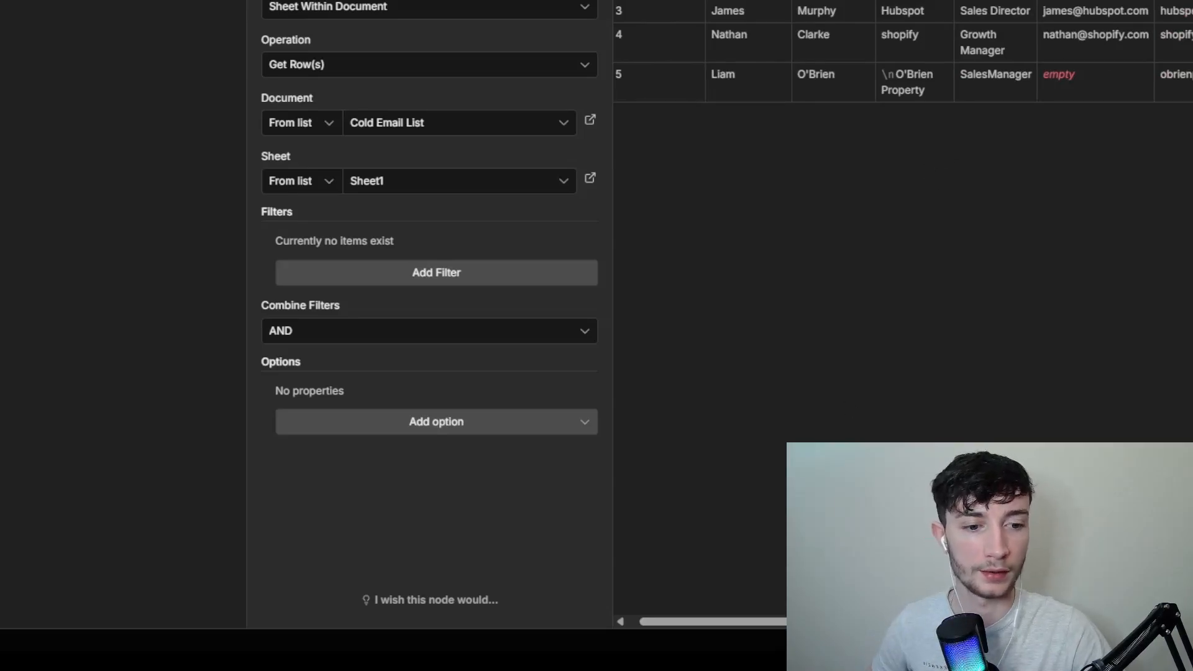
scroll(901, 49, "right", 3)
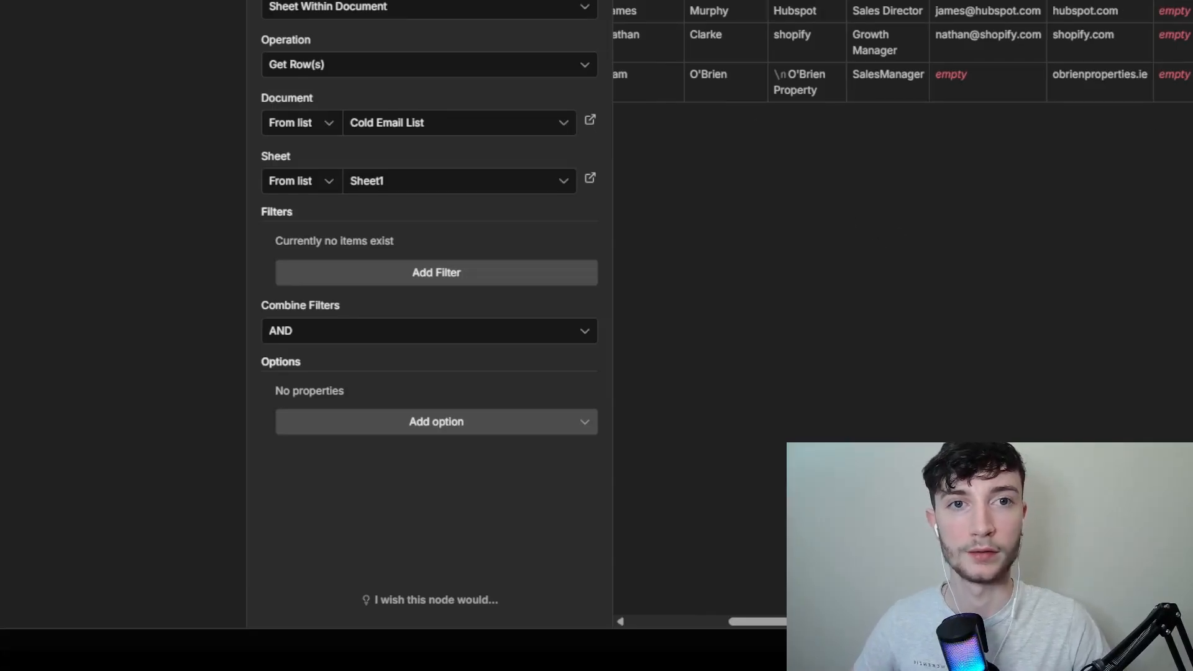
key("Escape")
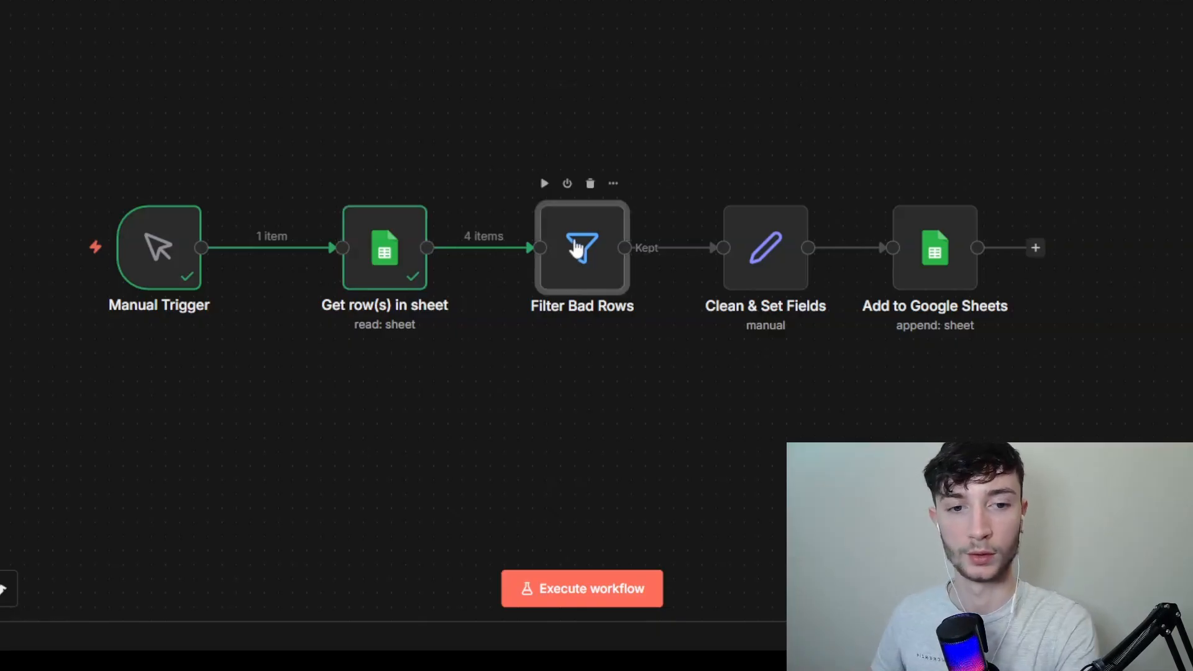
Step: Open the Filter Bad Rows node and set the condition above the first_name one to the String operator "is not empty"
double_click(576, 248)
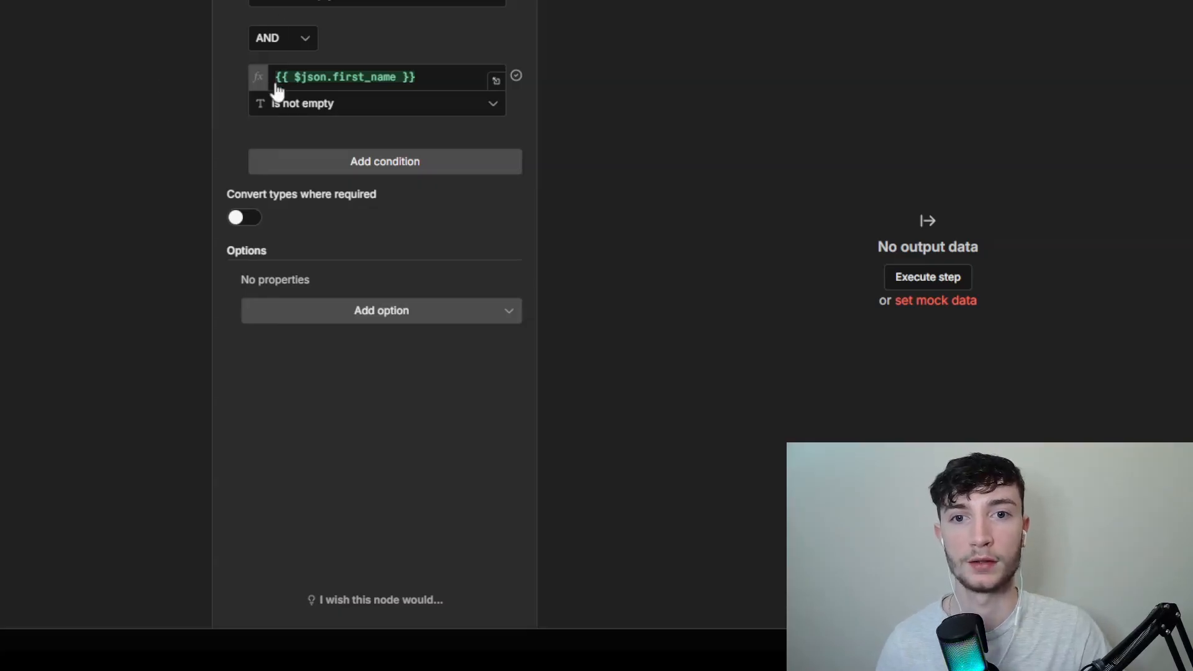
left_click(454, 3)
mouse_move(470, 54)
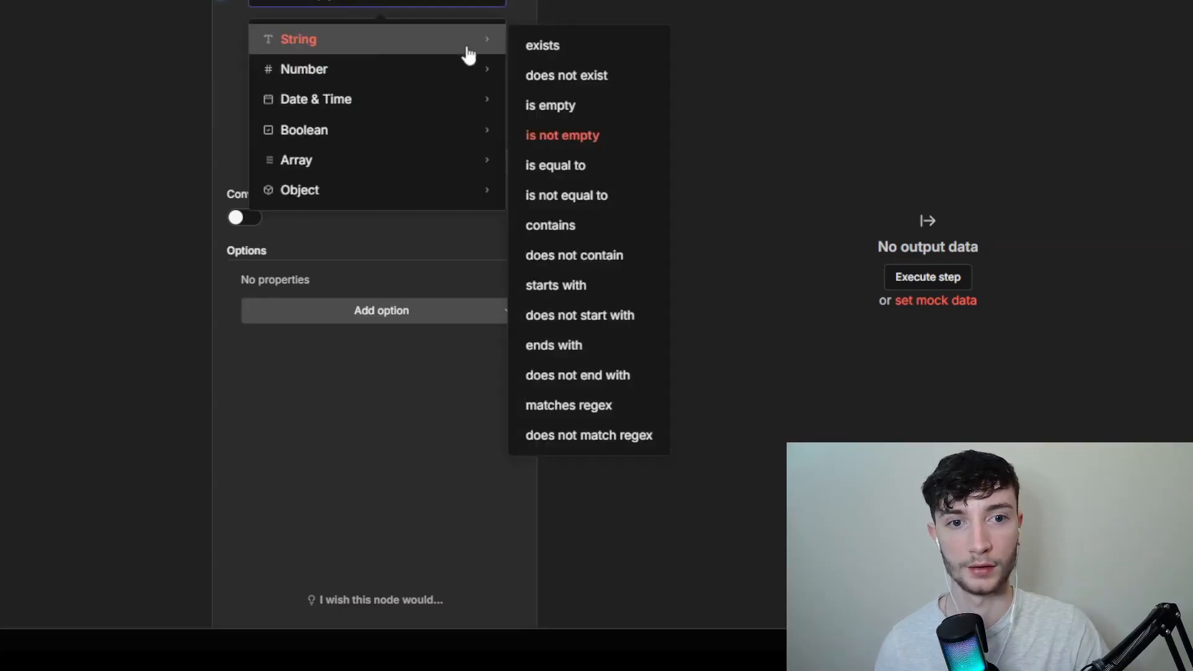
left_click(571, 167)
left_click(375, 19)
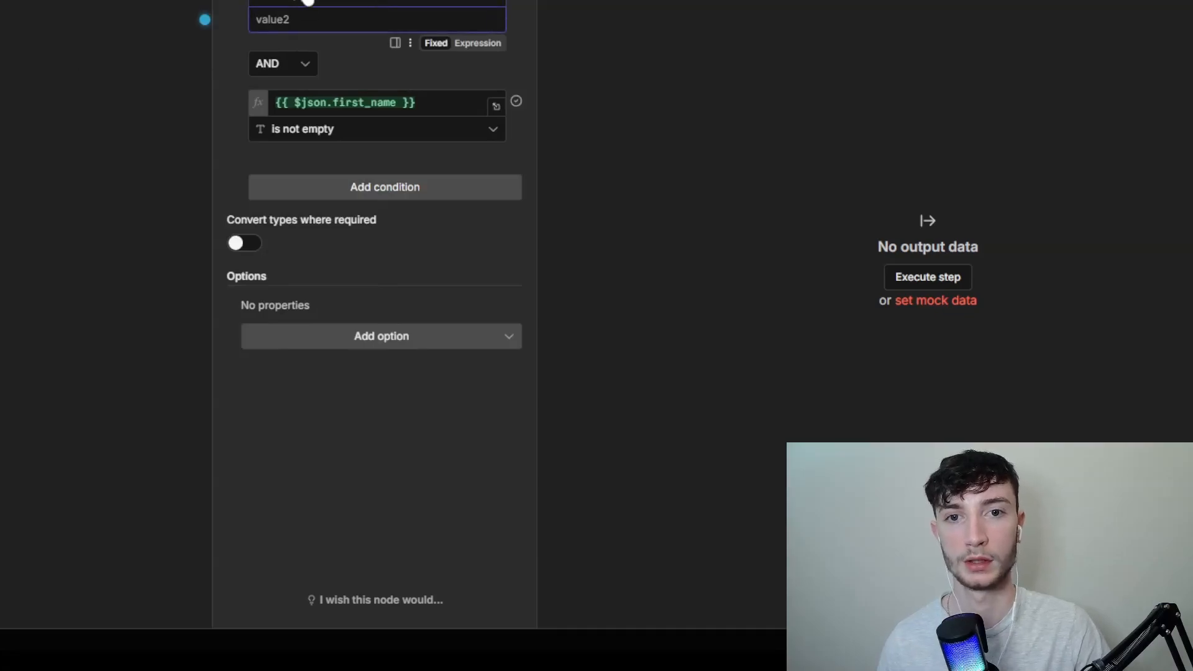
left_click(307, 2)
mouse_move(482, 54)
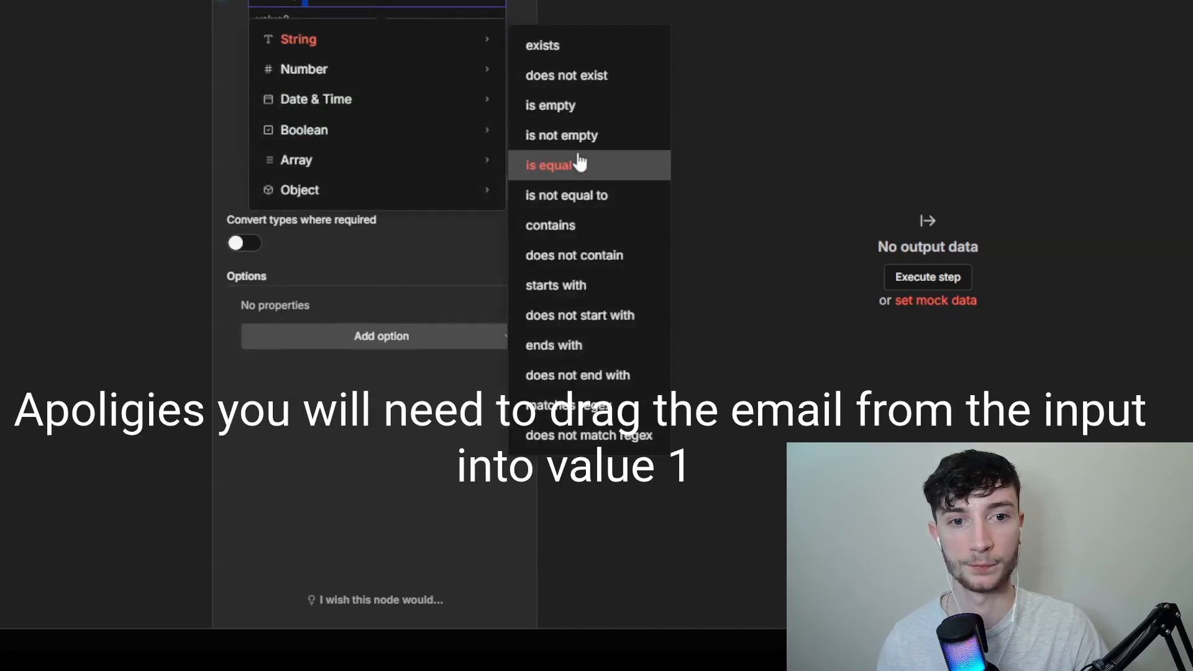
left_click(578, 145)
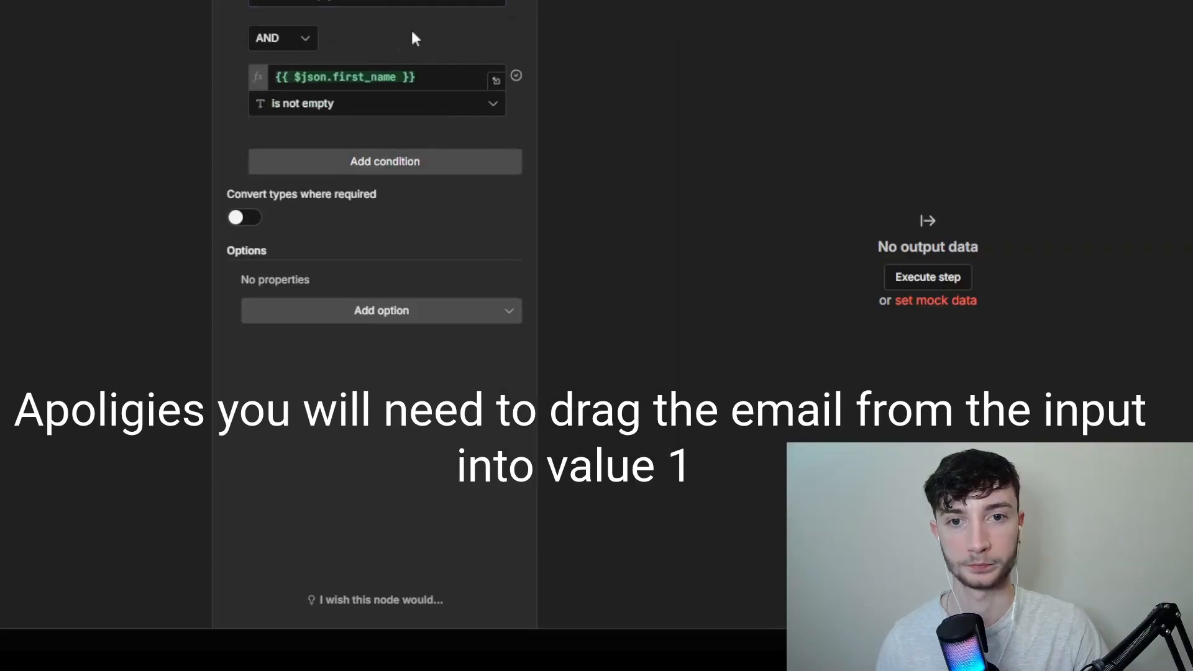
Step: Switch the combinator between the two filter conditions to OR and back to AND
left_click(275, 43)
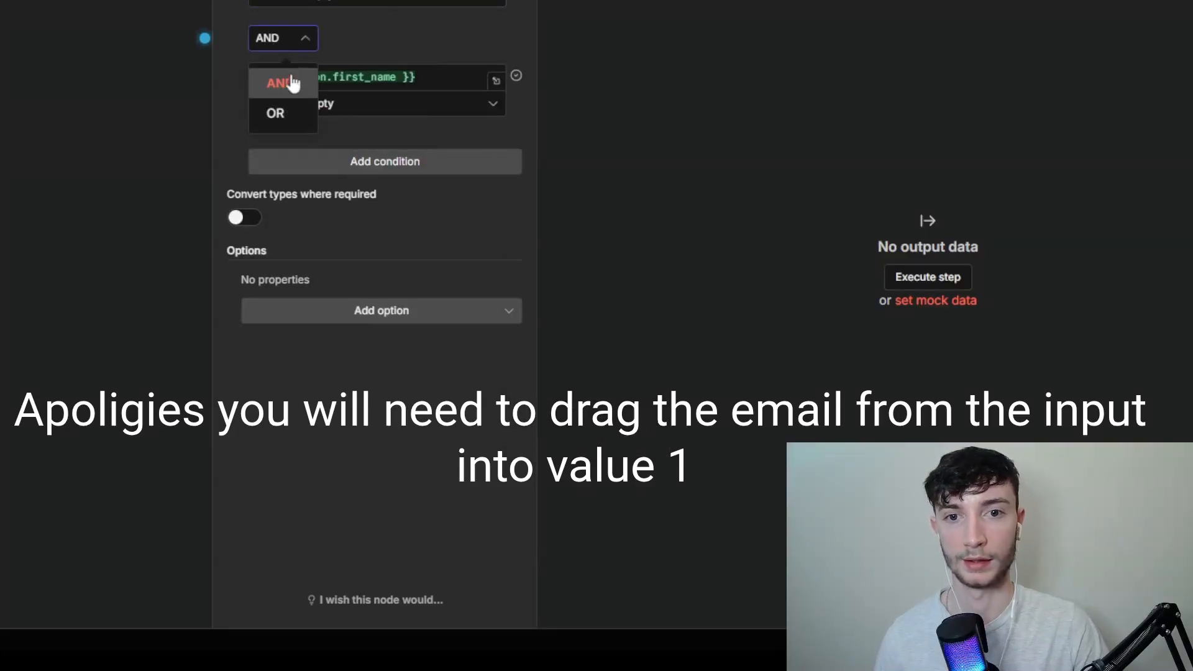
left_click(276, 114)
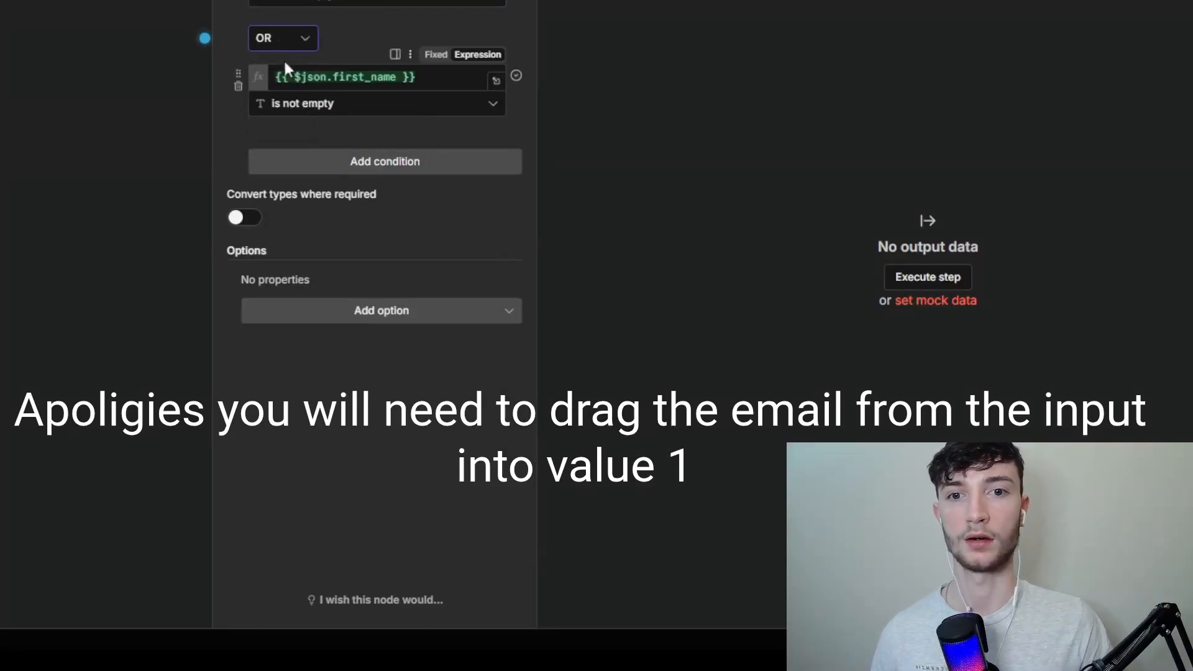
left_click(285, 40)
left_click(285, 84)
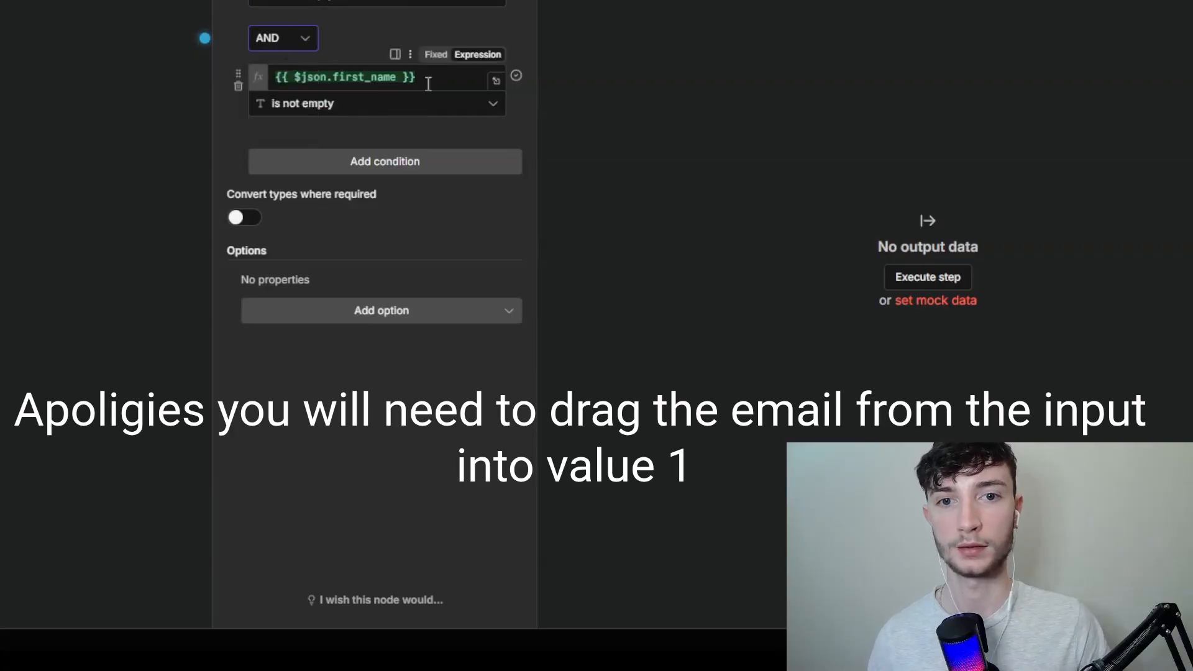
Step: Look through the String operators available for the first_name condition, then close the filter node
left_click(349, 109)
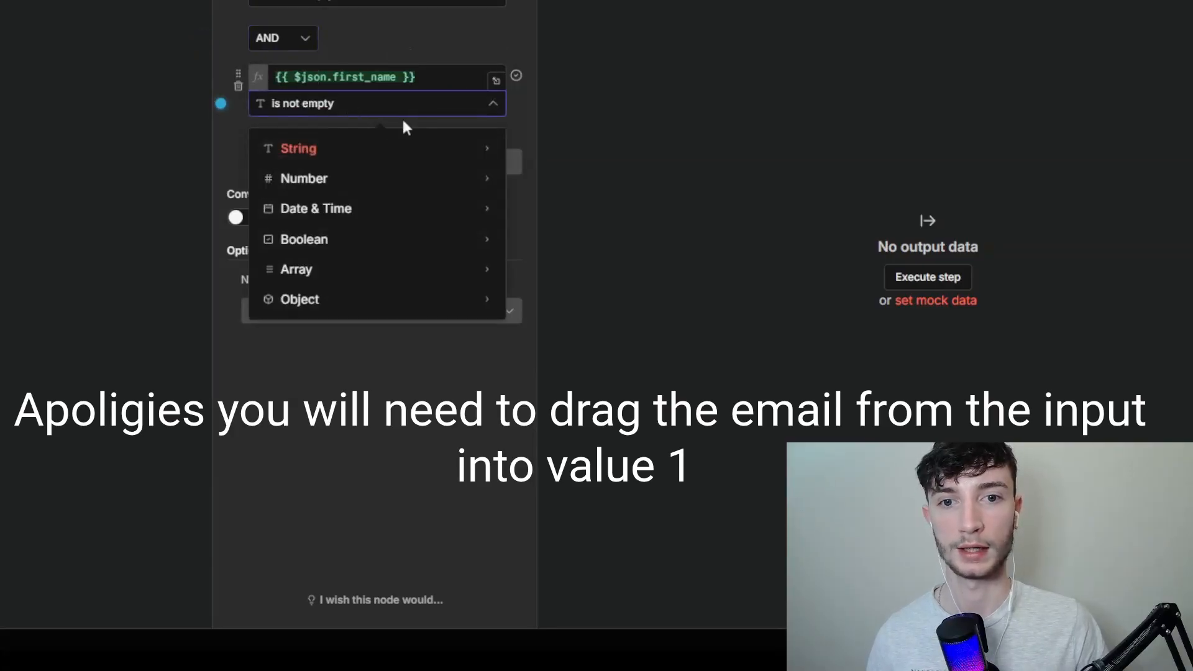
mouse_move(400, 149)
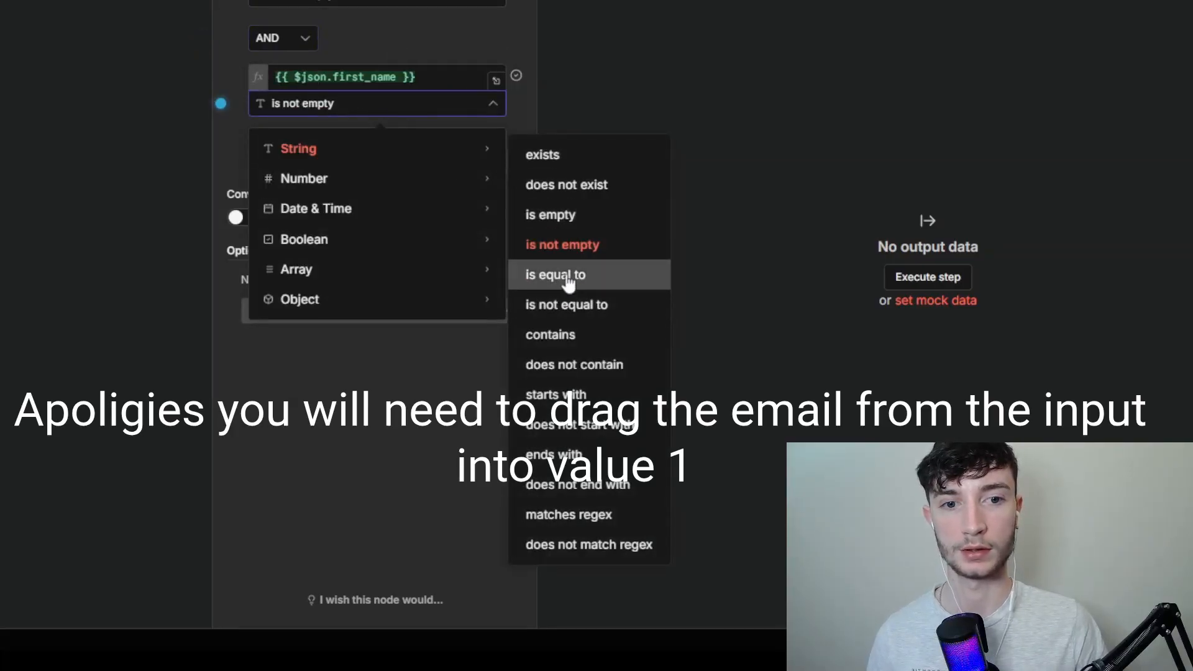
left_click(514, 52)
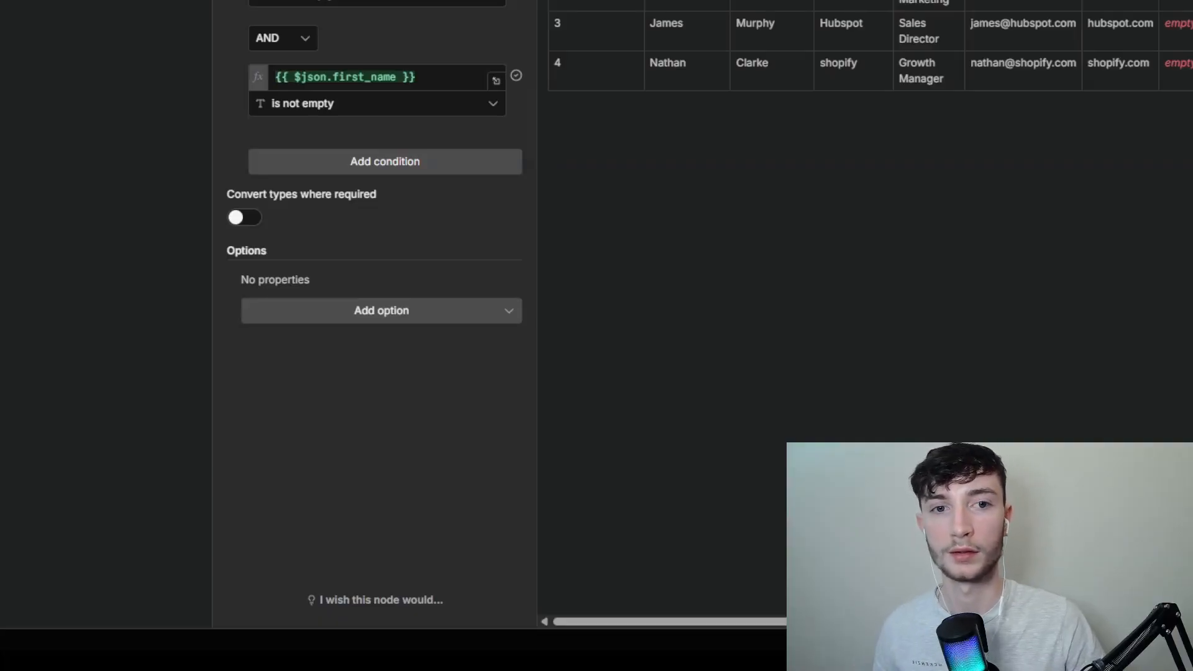
key("Escape")
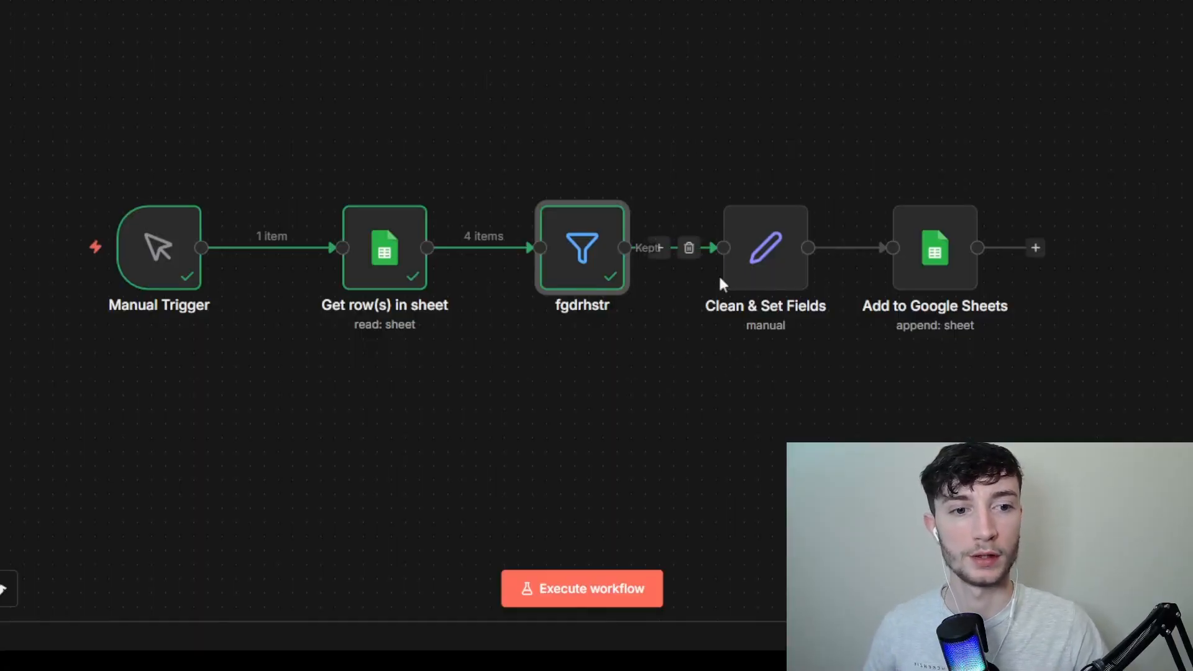
Step: Open the Clean & Set Fields node and examine the status and date_added fields, including the date expression
left_click(759, 252)
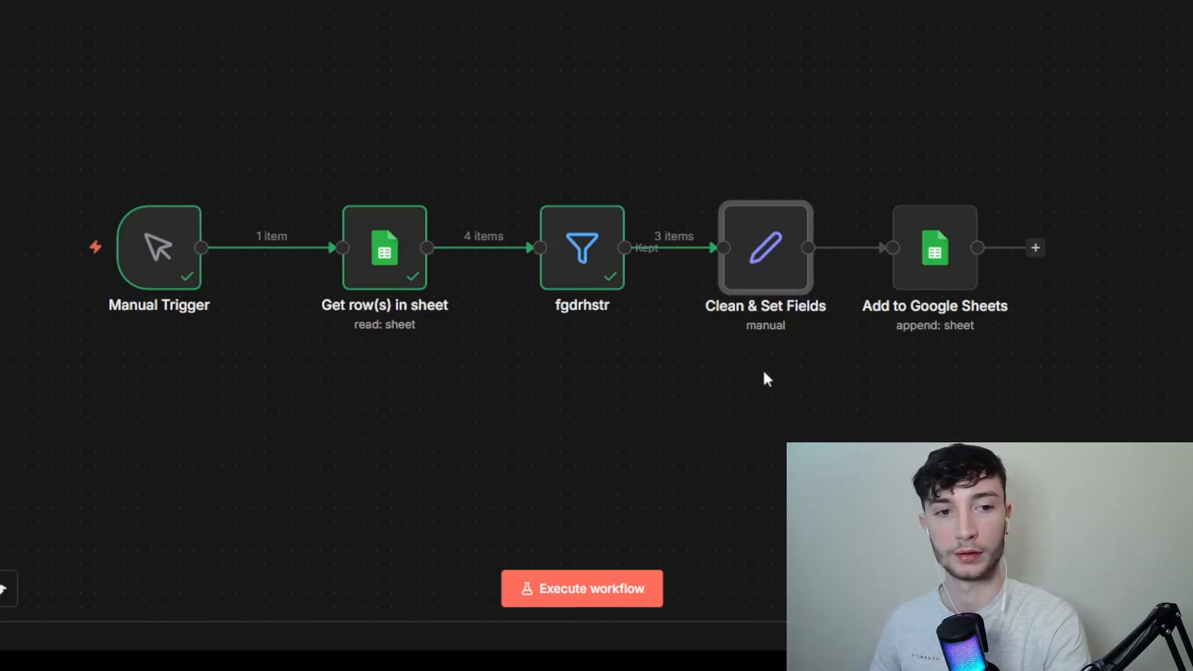
key("Return")
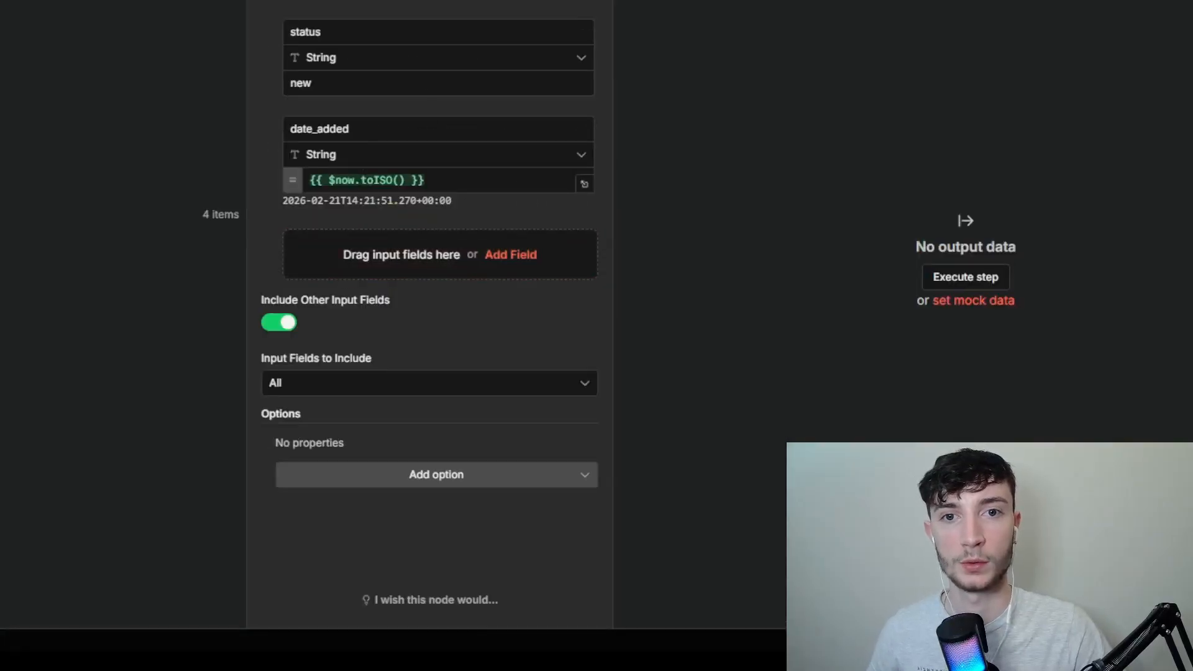
left_click(429, 1)
left_click(195, 46)
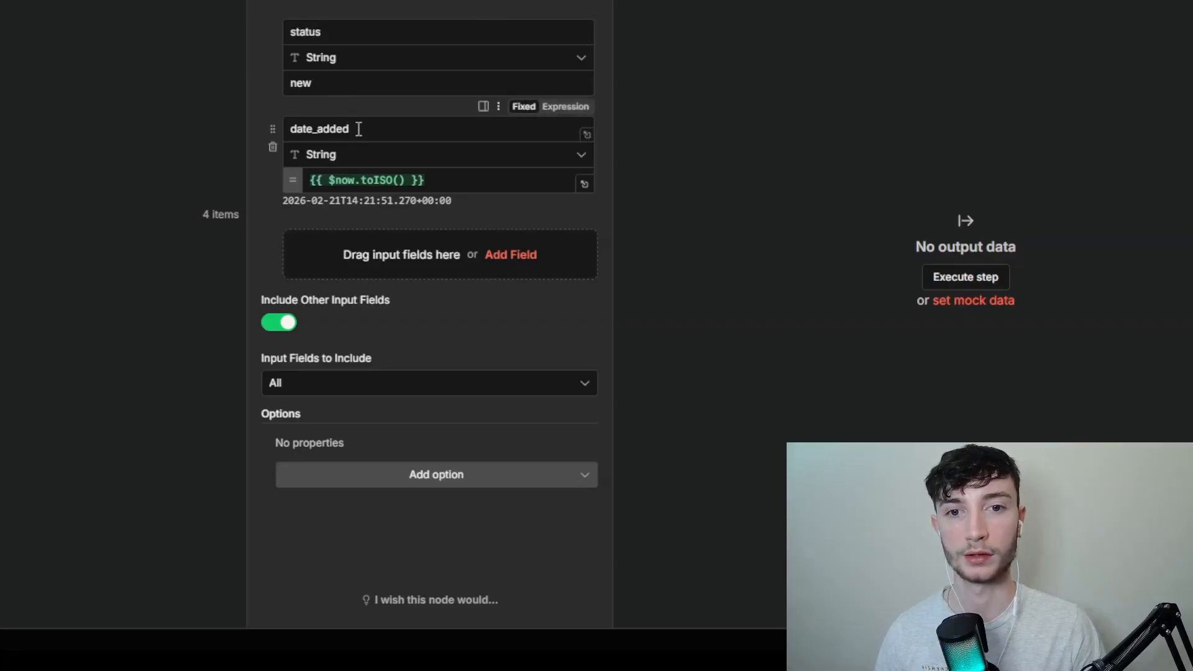
left_click(325, 29)
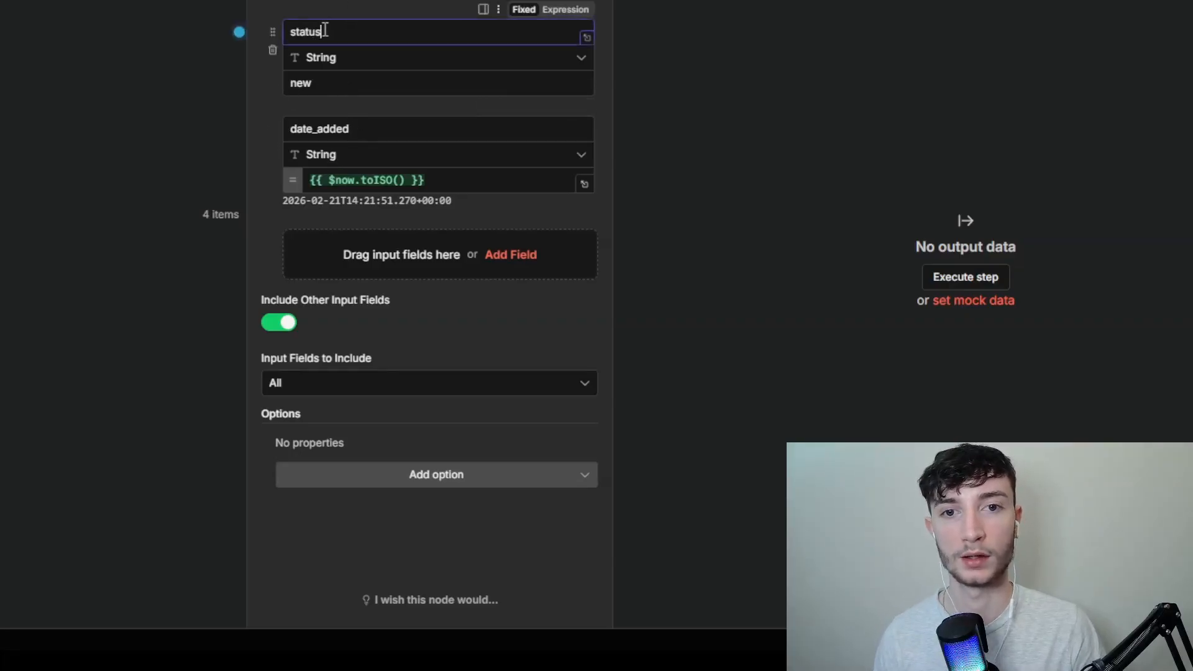
left_click(352, 2)
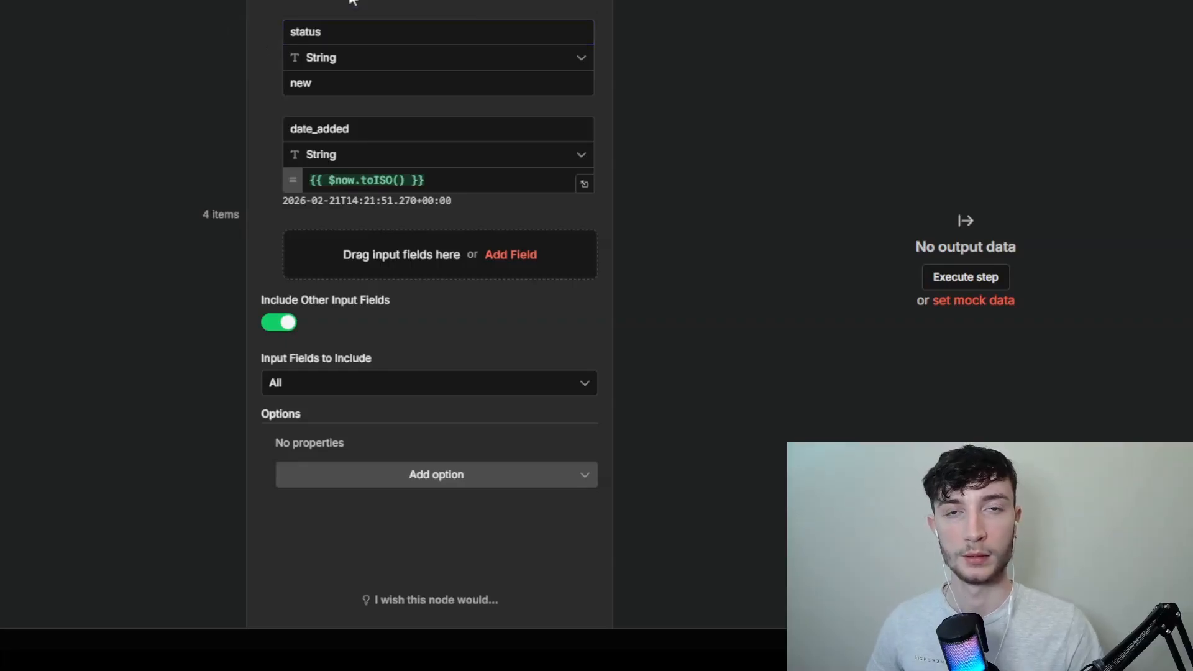
left_click(373, 130)
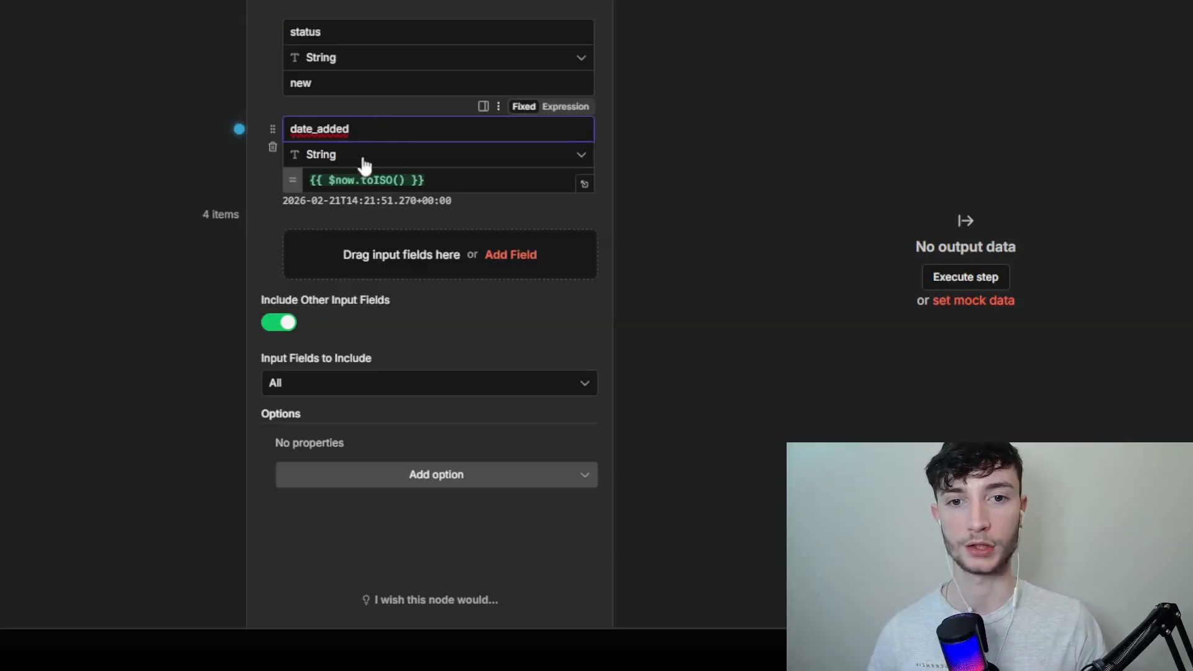
left_click(127, 157)
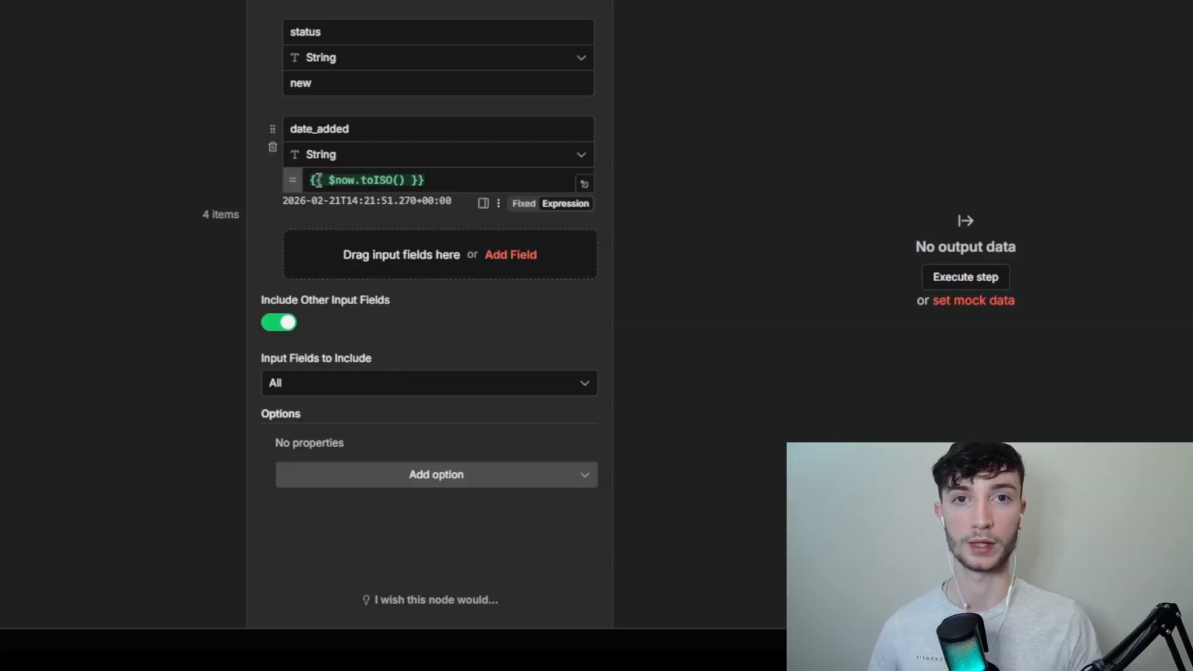
left_click(311, 181)
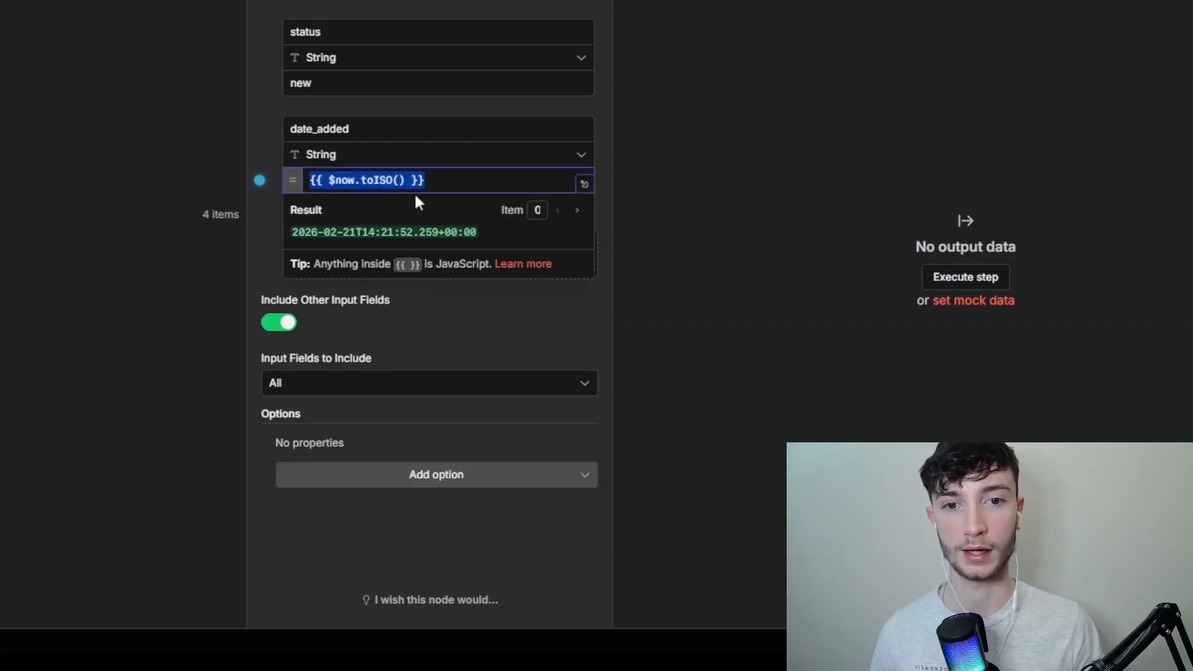
left_click(81, 157)
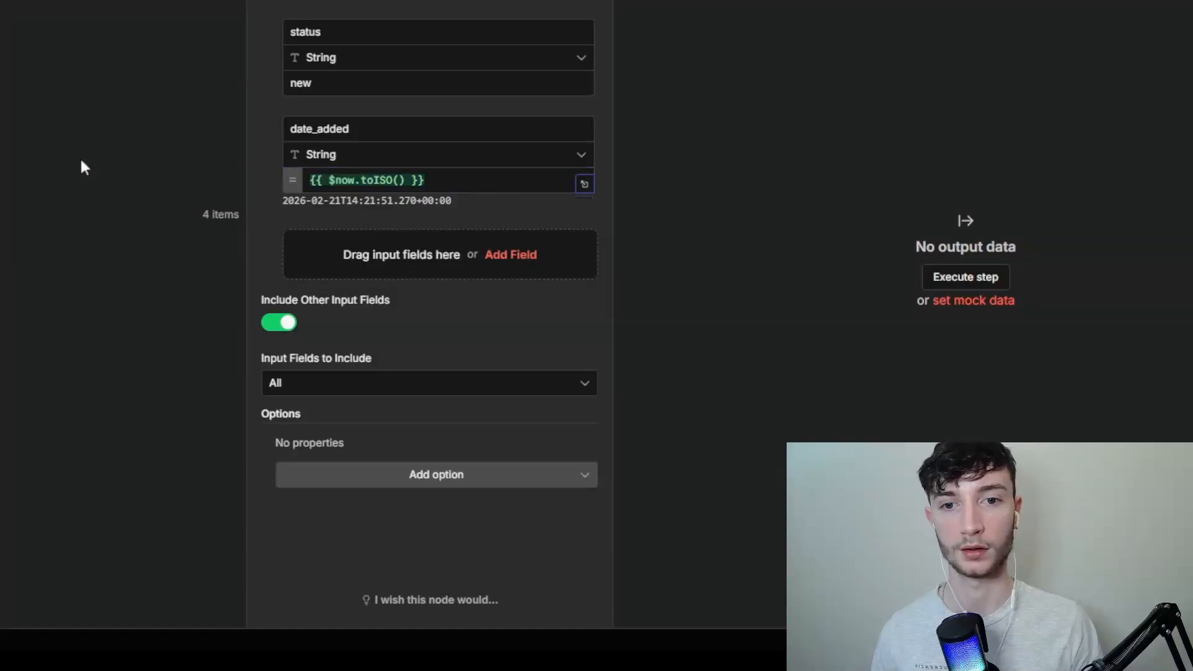
Step: Turn Include Other Input Fields off and back on in the Clean & Set Fields node
left_click(274, 324)
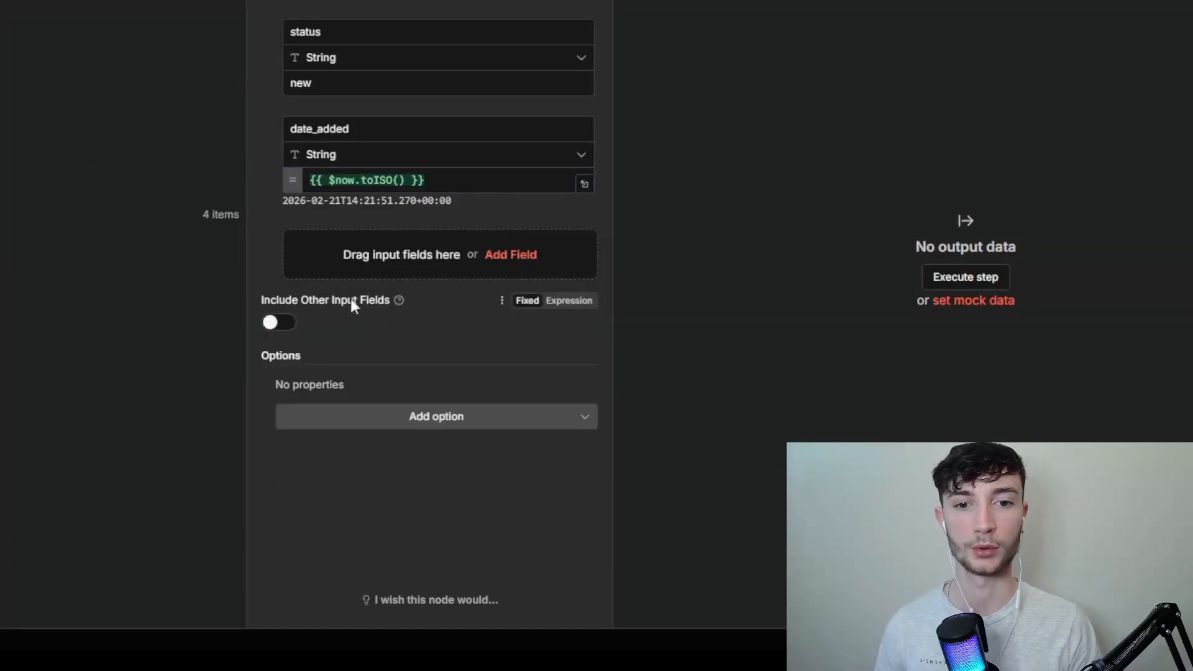
left_click(285, 327)
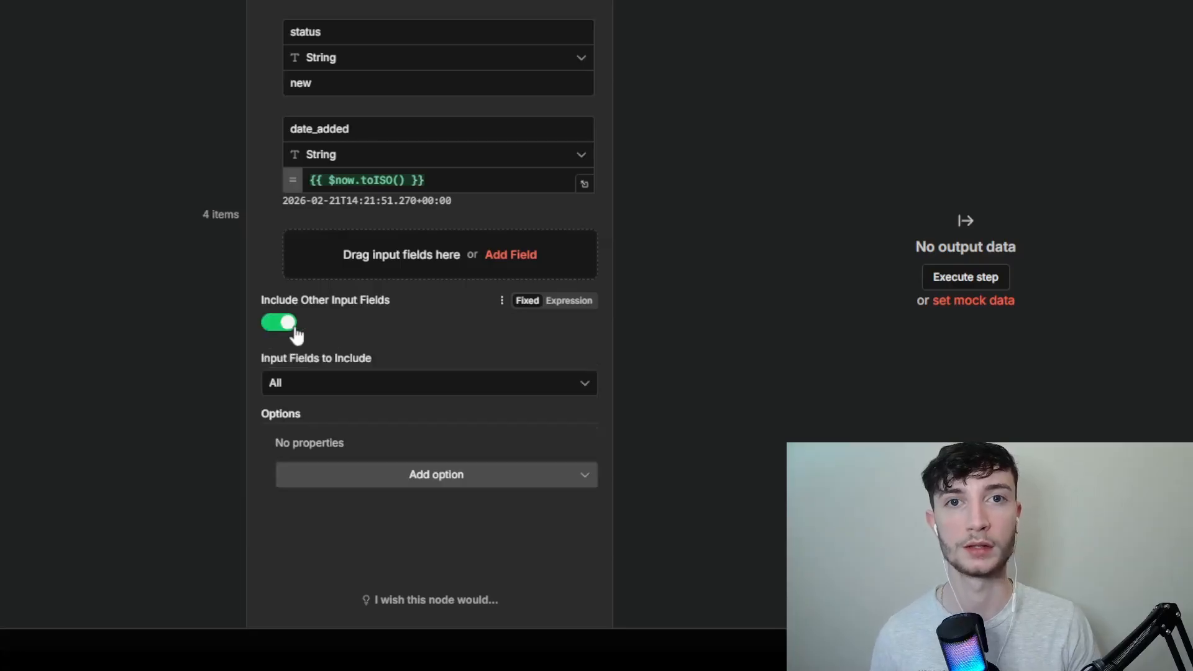
Step: Execute the Clean & Set Fields node on its own and close it
left_click(547, 1)
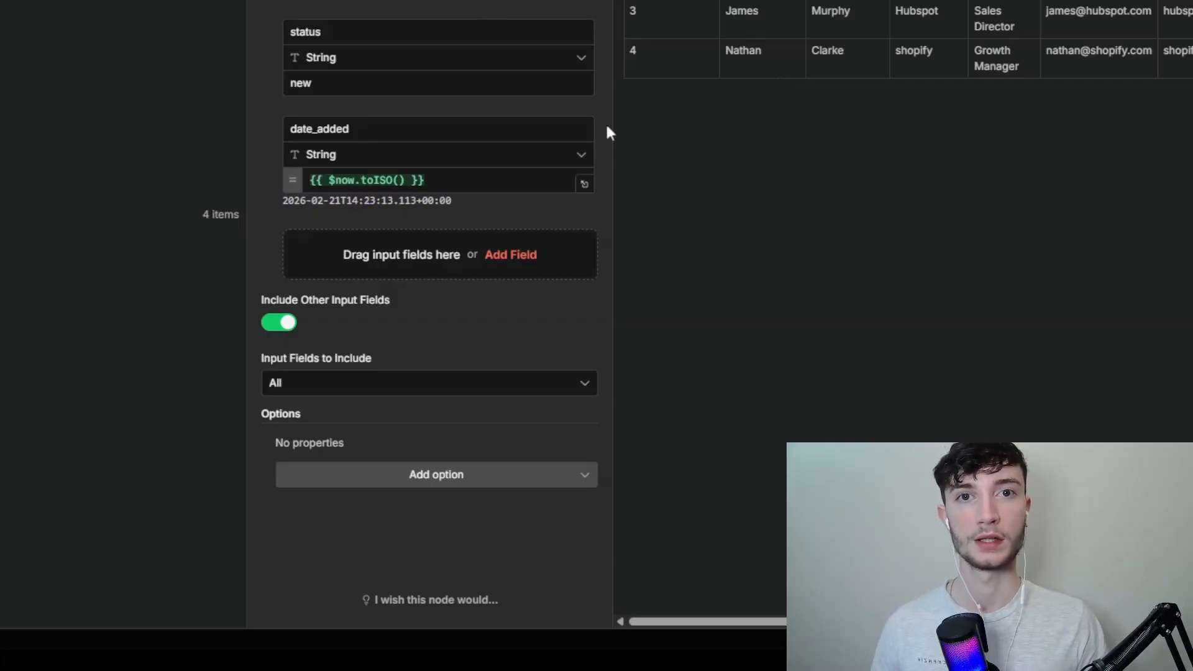
key("Escape")
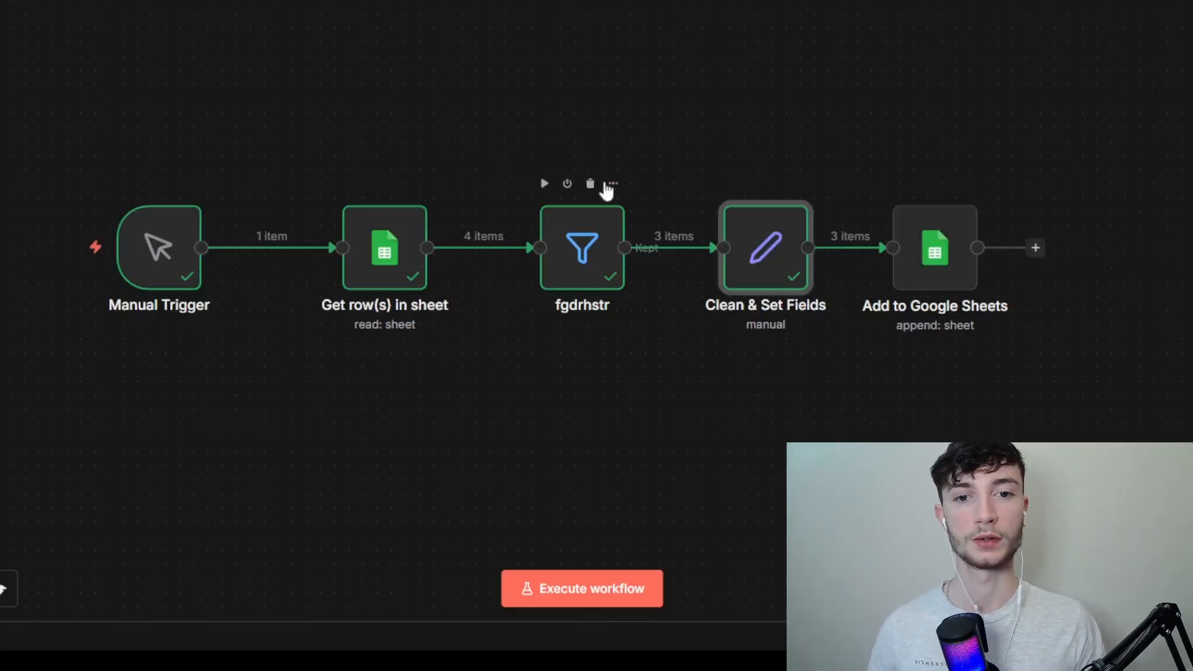
Step: Open the Add to Google Sheets node and look through its operation, document and sheet choices, keeping Sheet1 selected
left_click(942, 252)
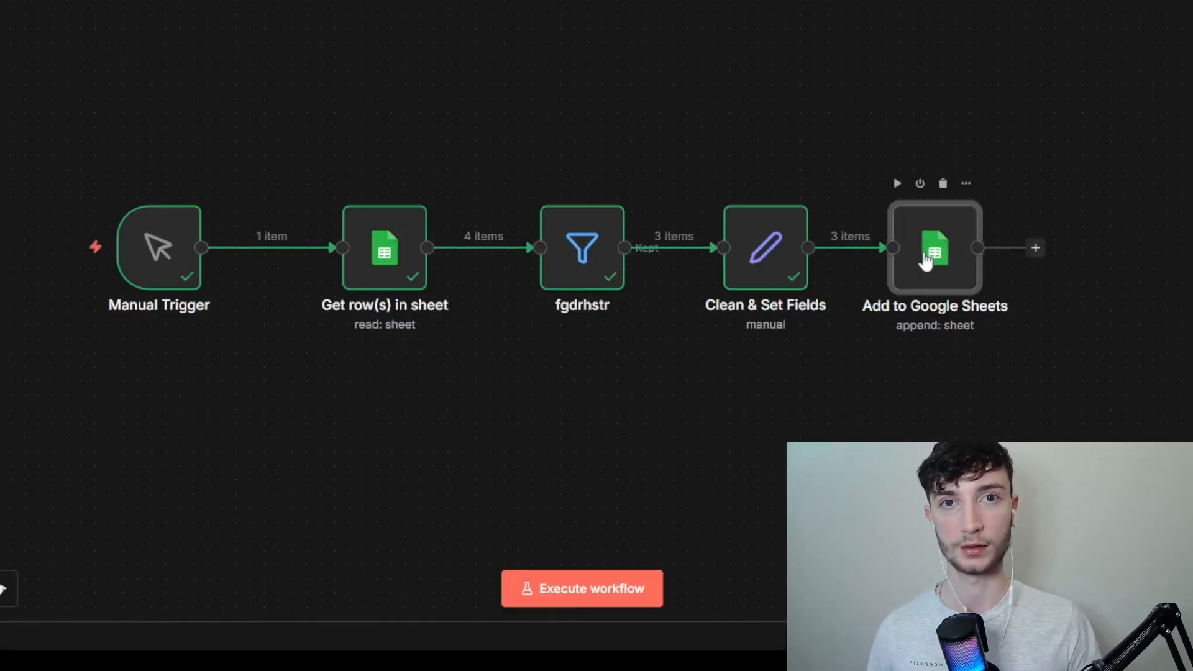
key("Return")
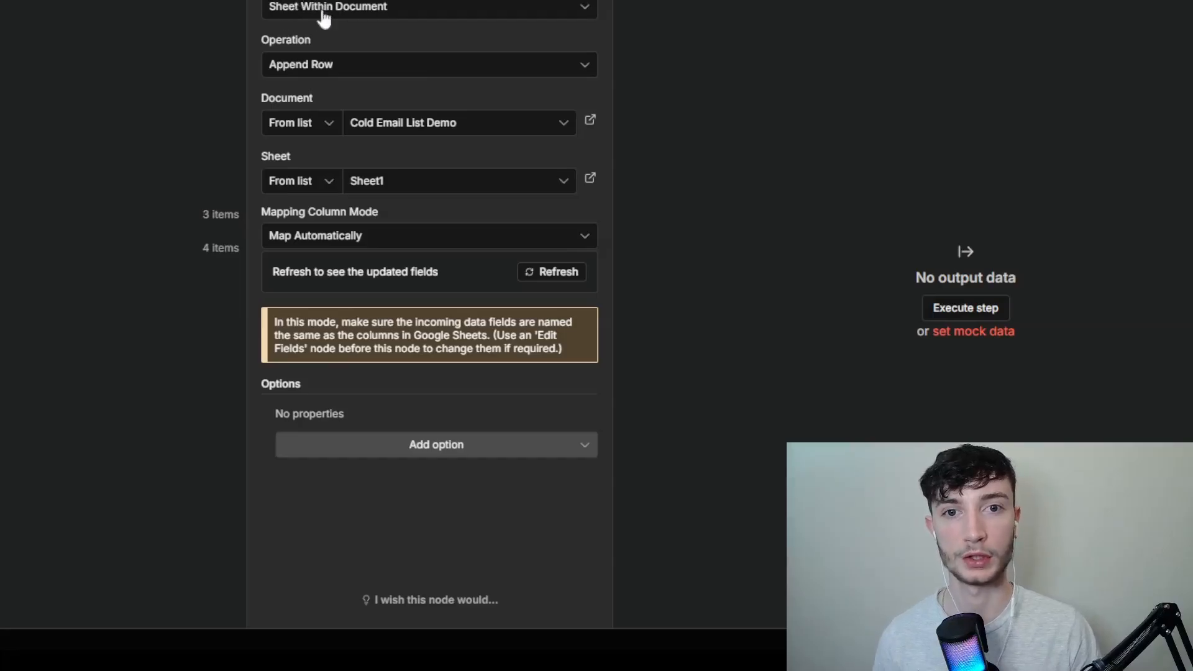
left_click(325, 66)
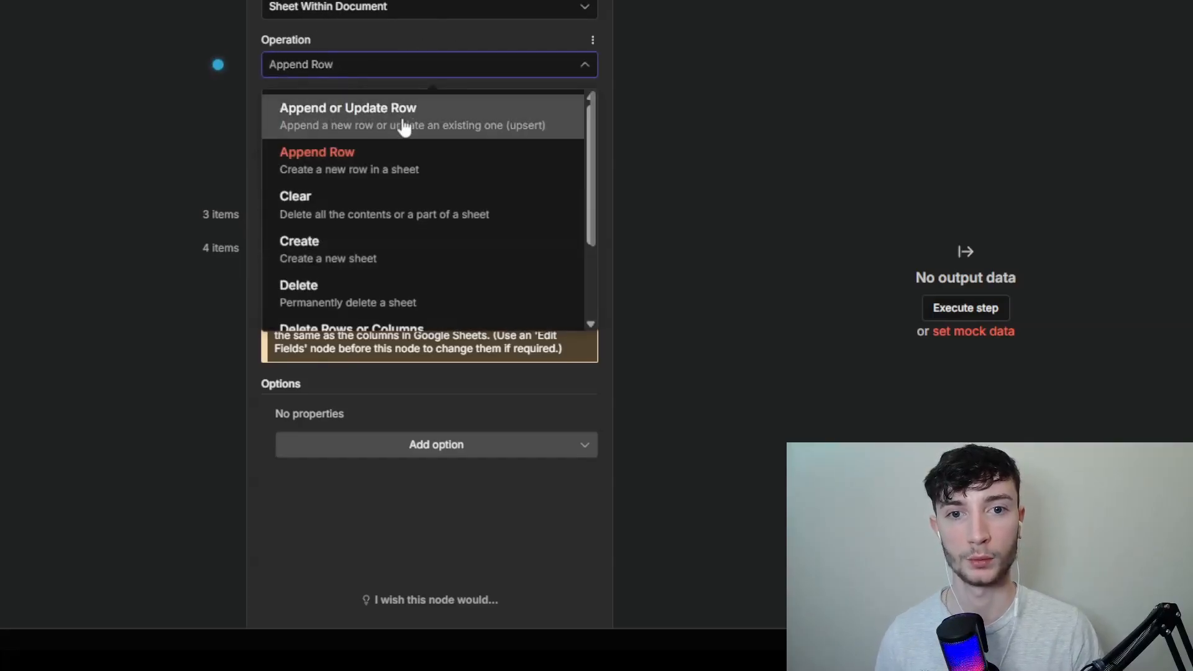
left_click(210, 97)
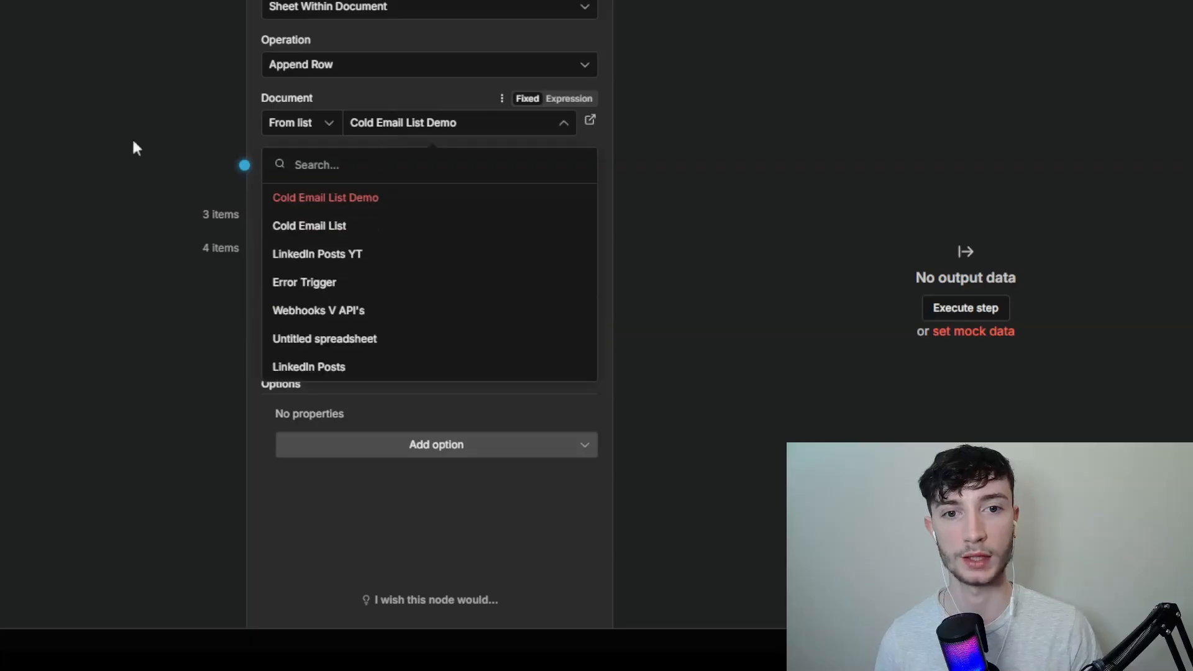
left_click(114, 176)
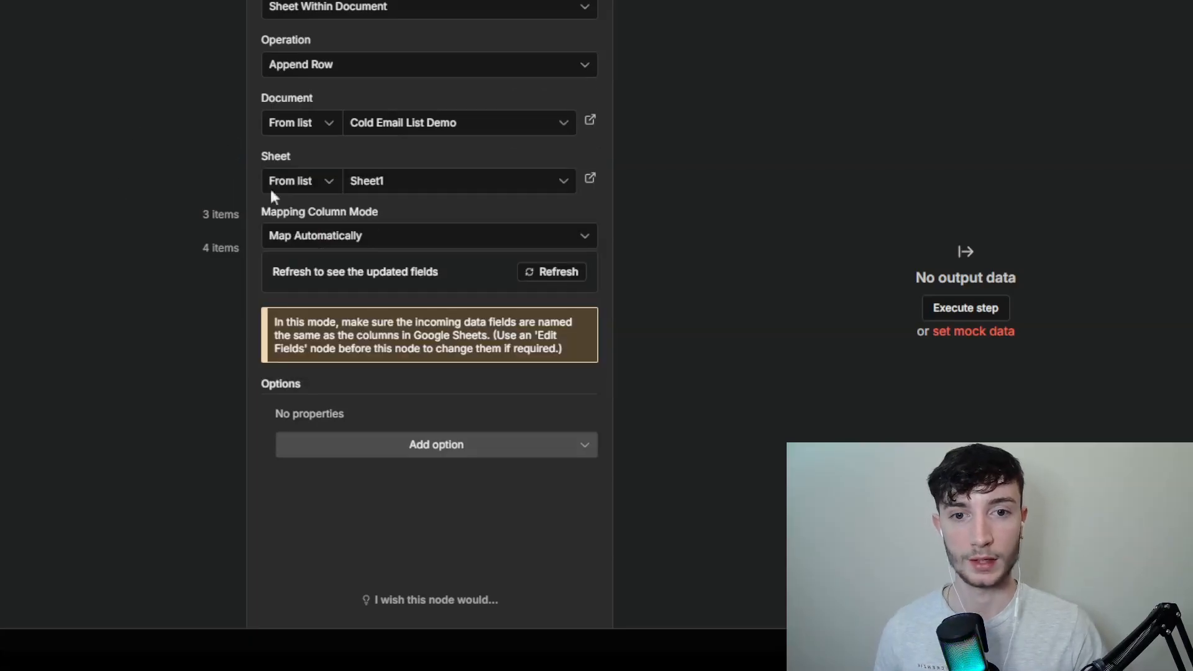
left_click(375, 185)
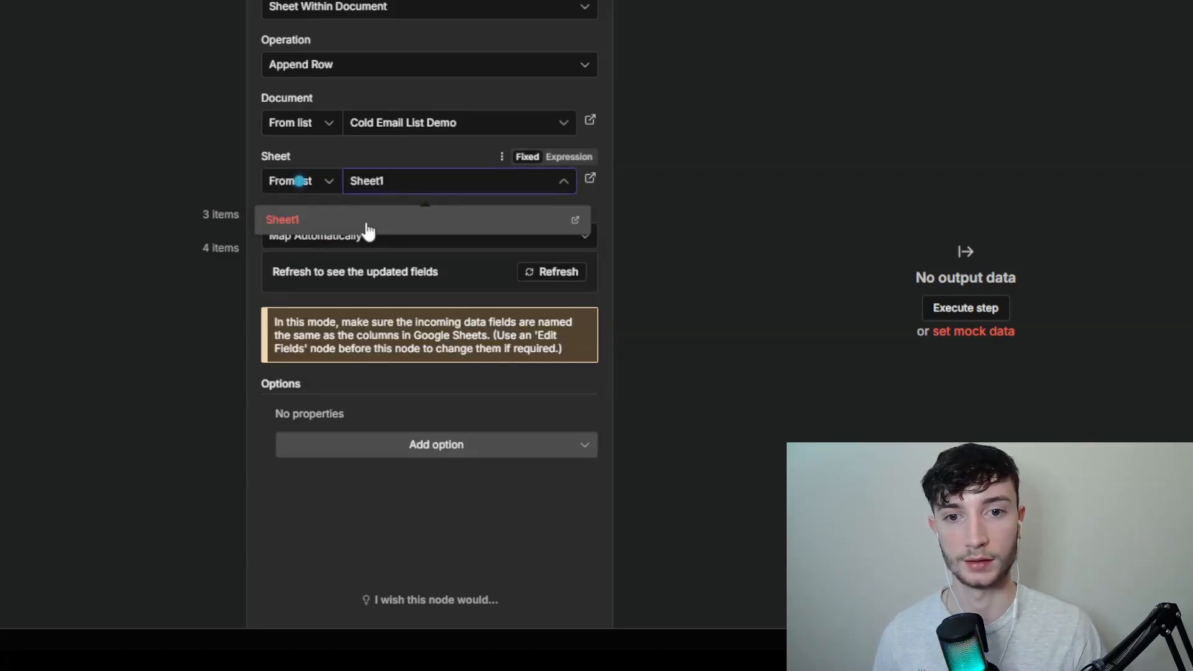
left_click(363, 221)
Step: Switch the column mapping mode to Map Each Column Manually and look through the Values to Send fields
left_click(345, 237)
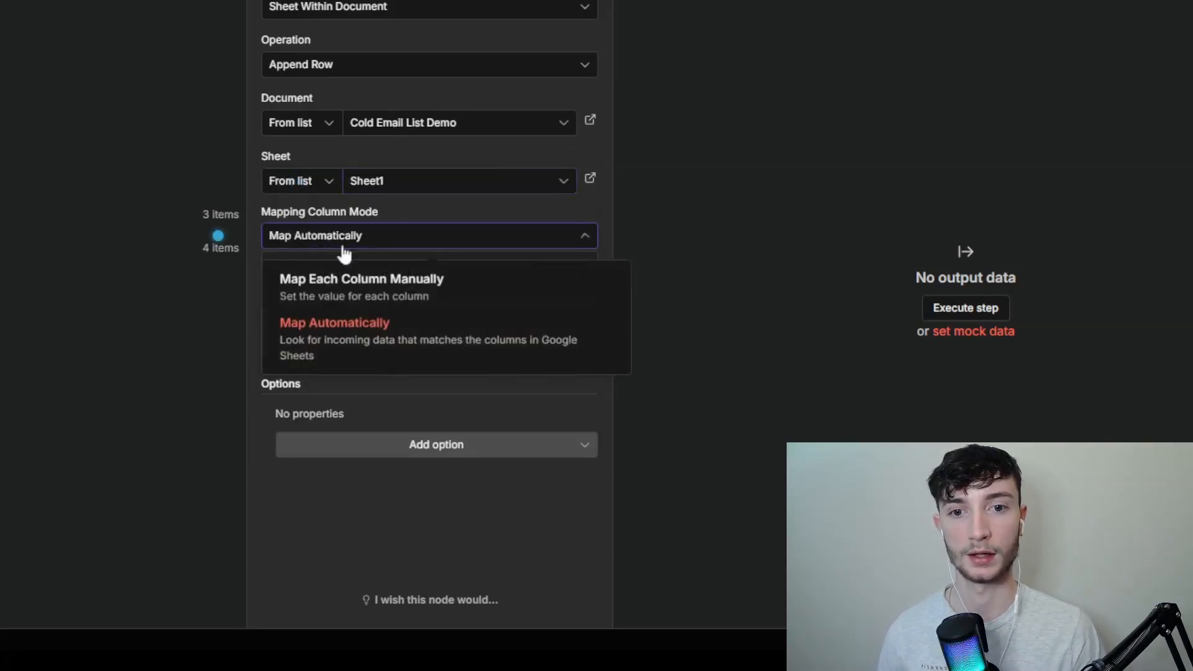
left_click(360, 290)
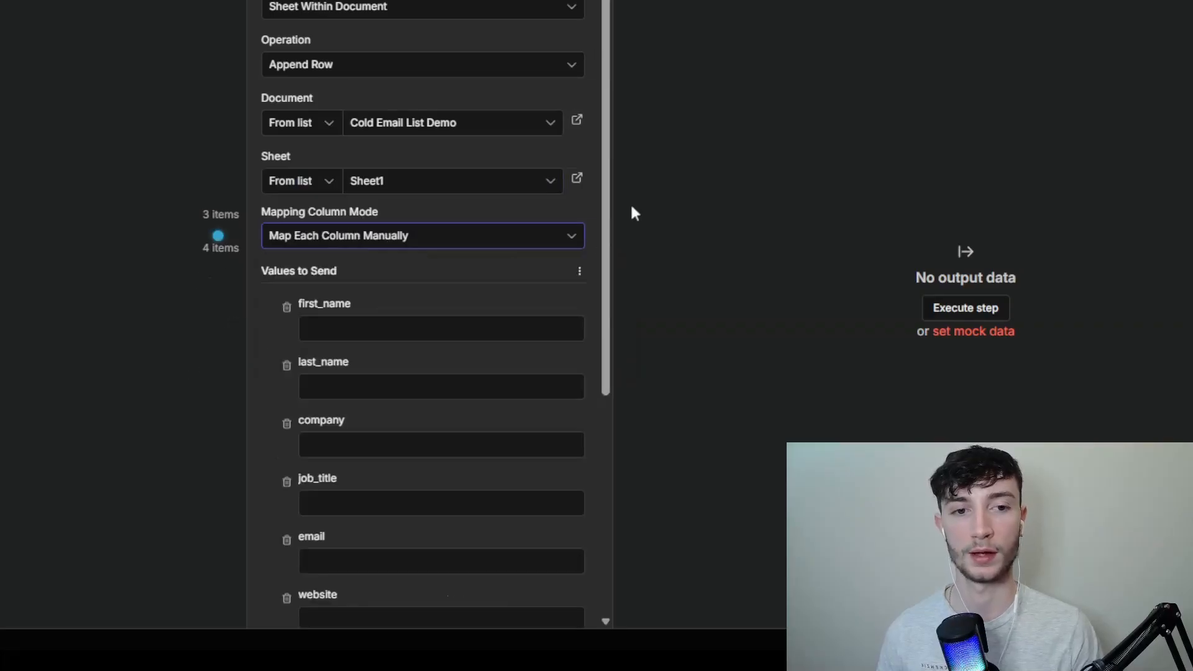
scroll(598, 285, "down", 2)
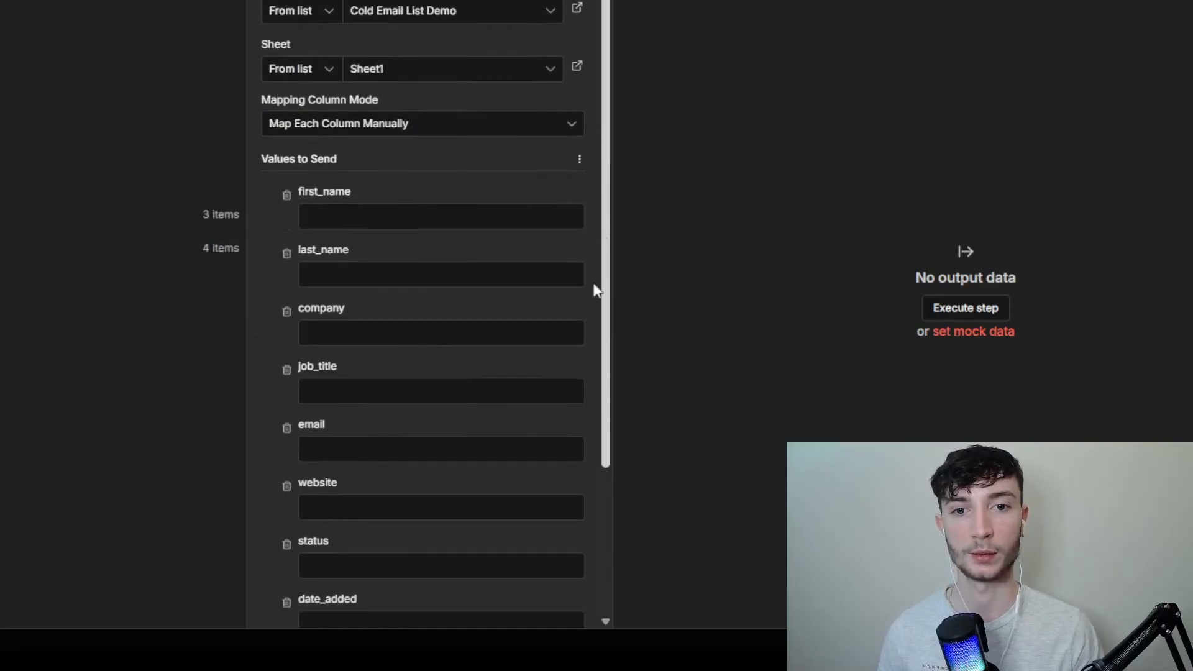
scroll(595, 292, "down", 1)
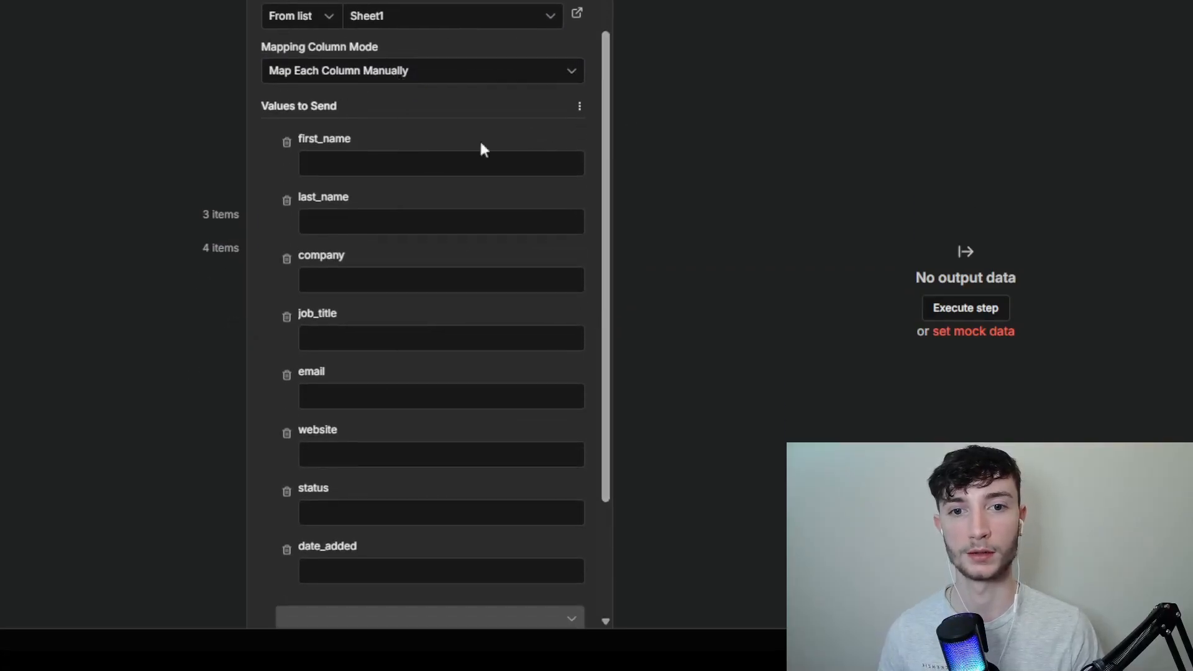
left_click_drag(607, 152, 604, 195)
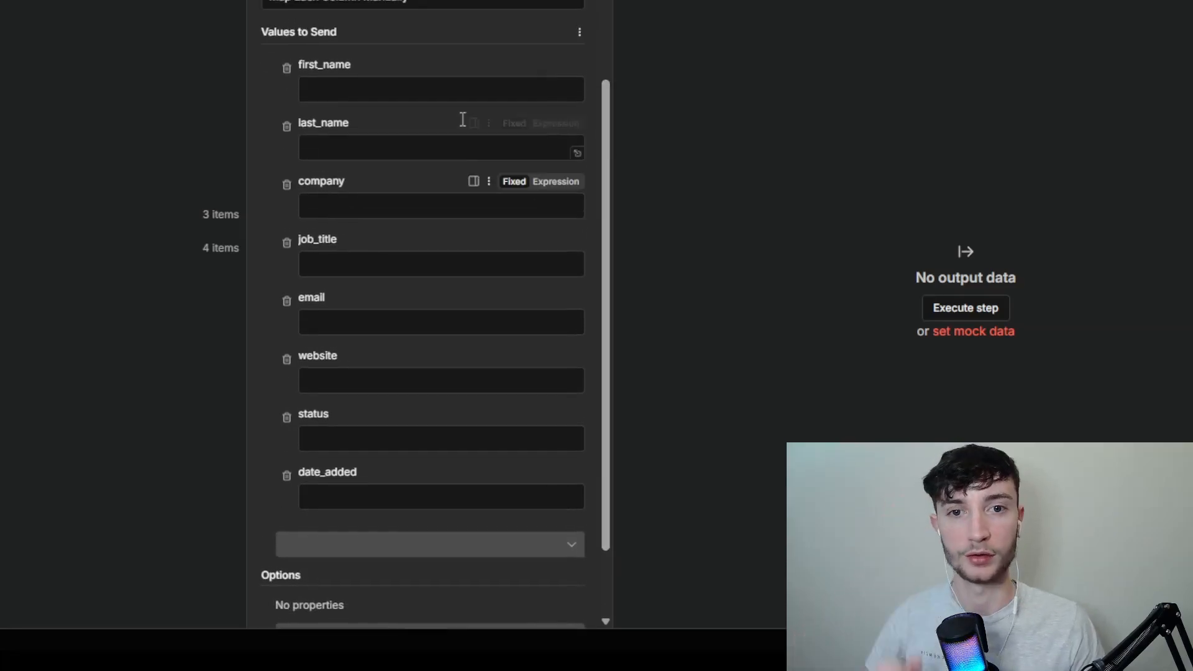
Step: Enter the test text gfgd as the first_name value, clear it, and return the column mapping mode to Map Automatically
left_click(449, 88)
type("gfgd")
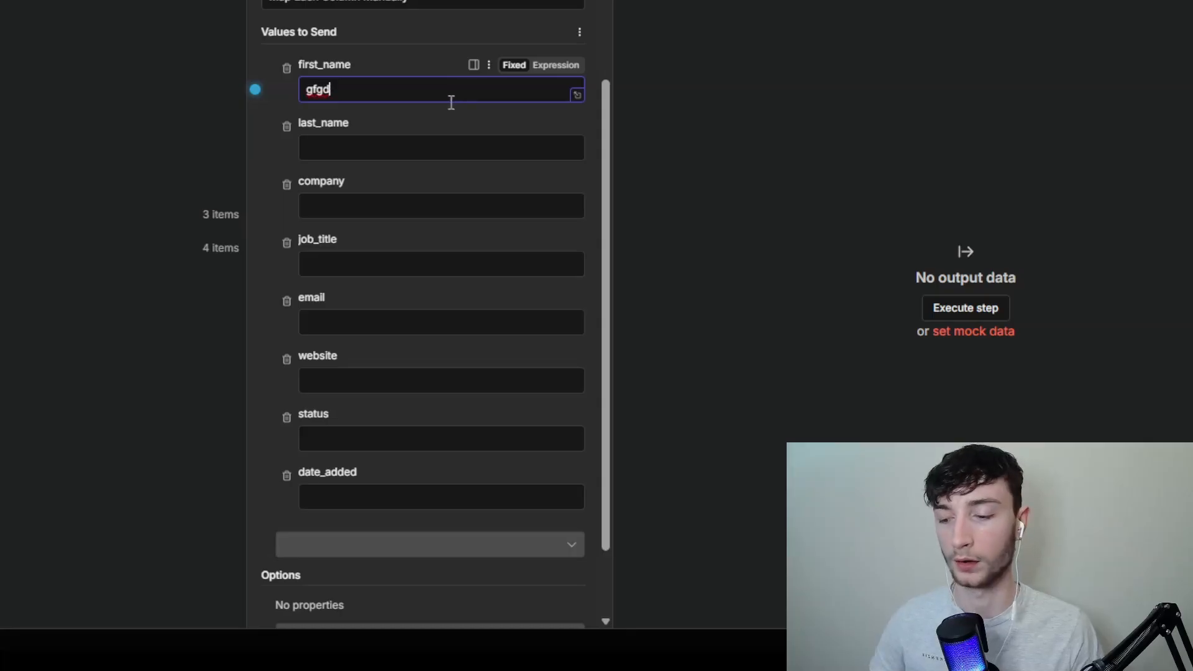
key("BackSpace")
key("BackSpace")
key("BackSpace")
key("BackSpace")
left_click(400, 6)
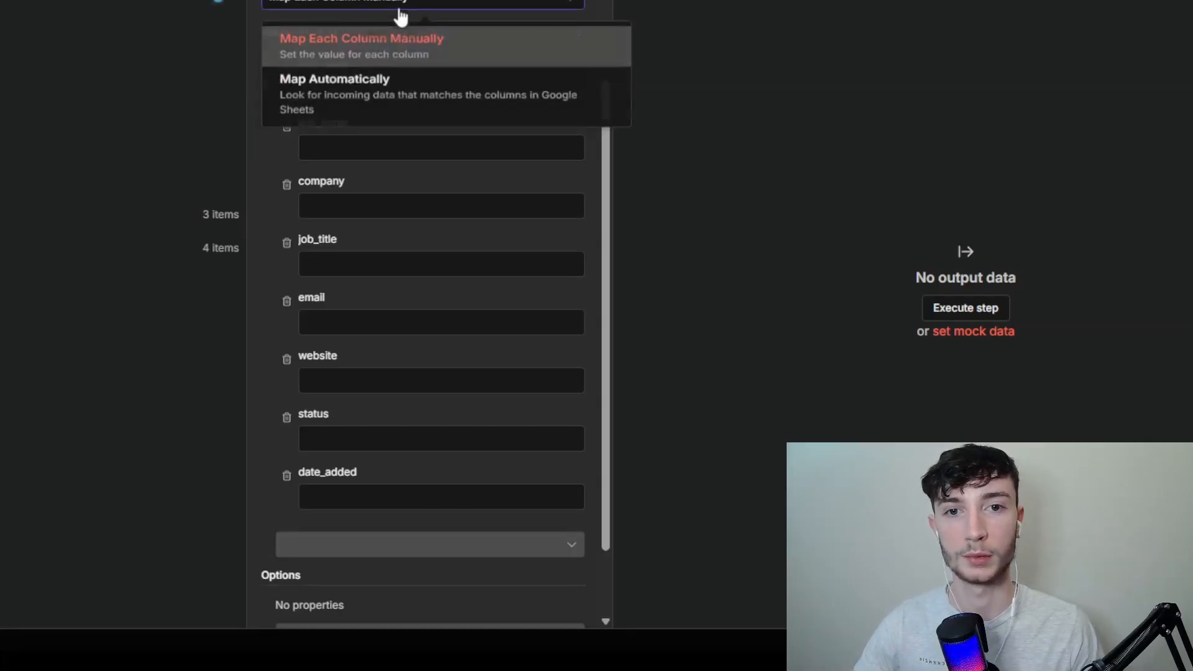
left_click(412, 83)
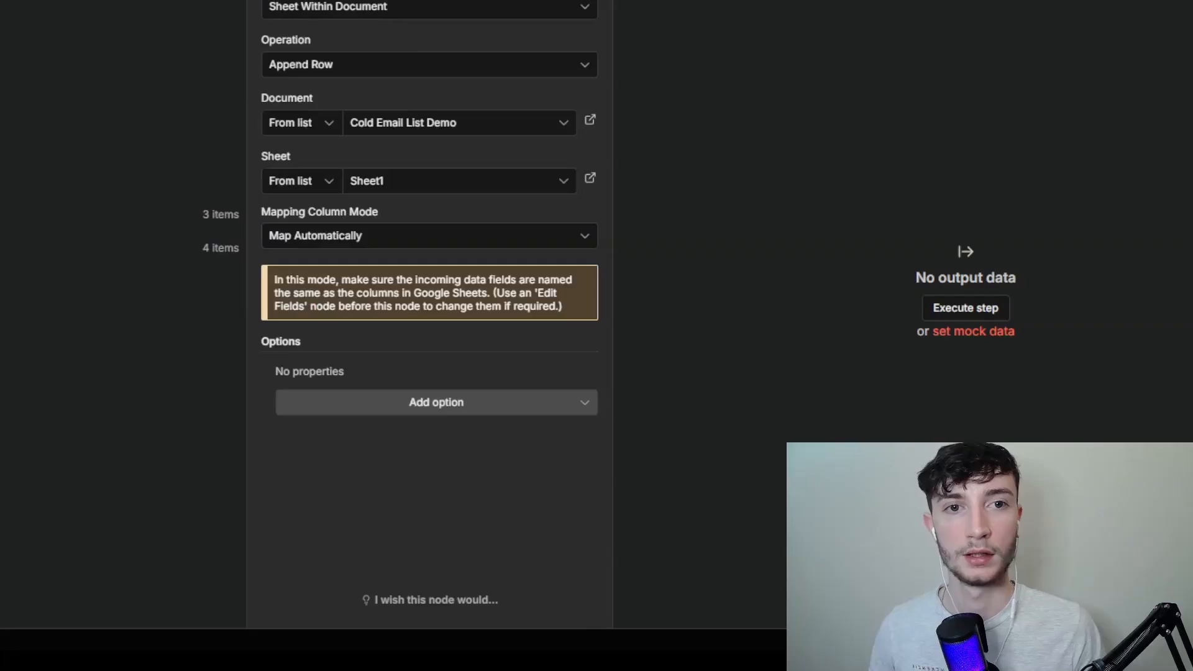
Step: Execute the Add to Google Sheets node, examine the output rows through to the status and date columns, and close the node
left_click(575, 0)
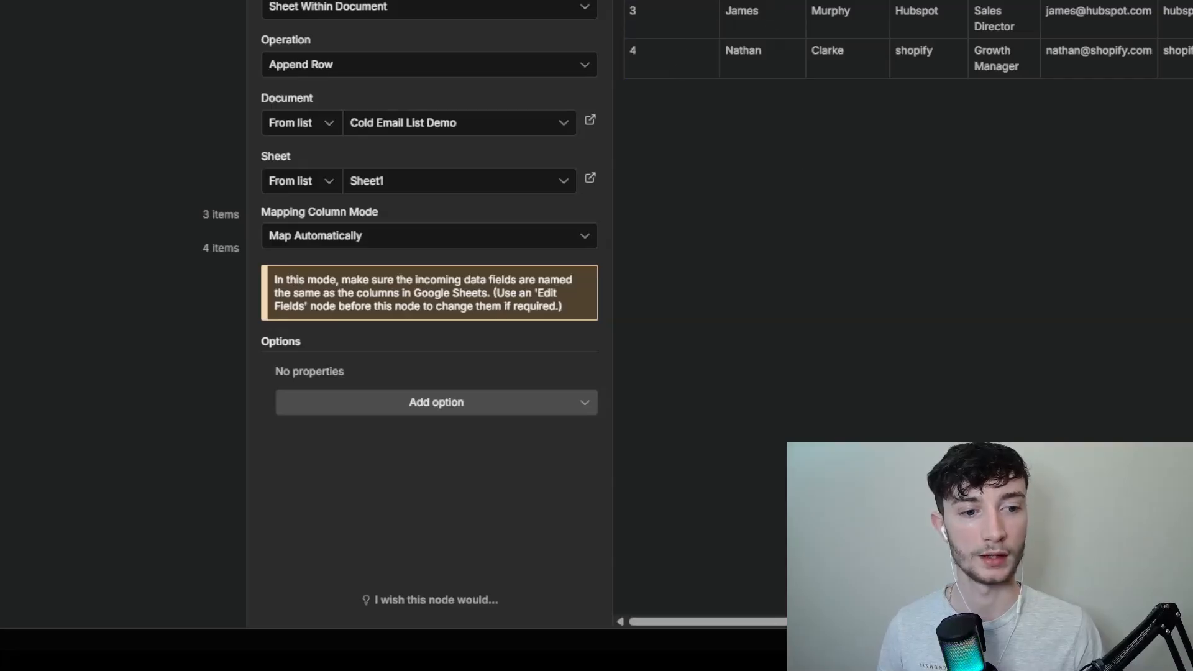
scroll(901, 37, "right", 3)
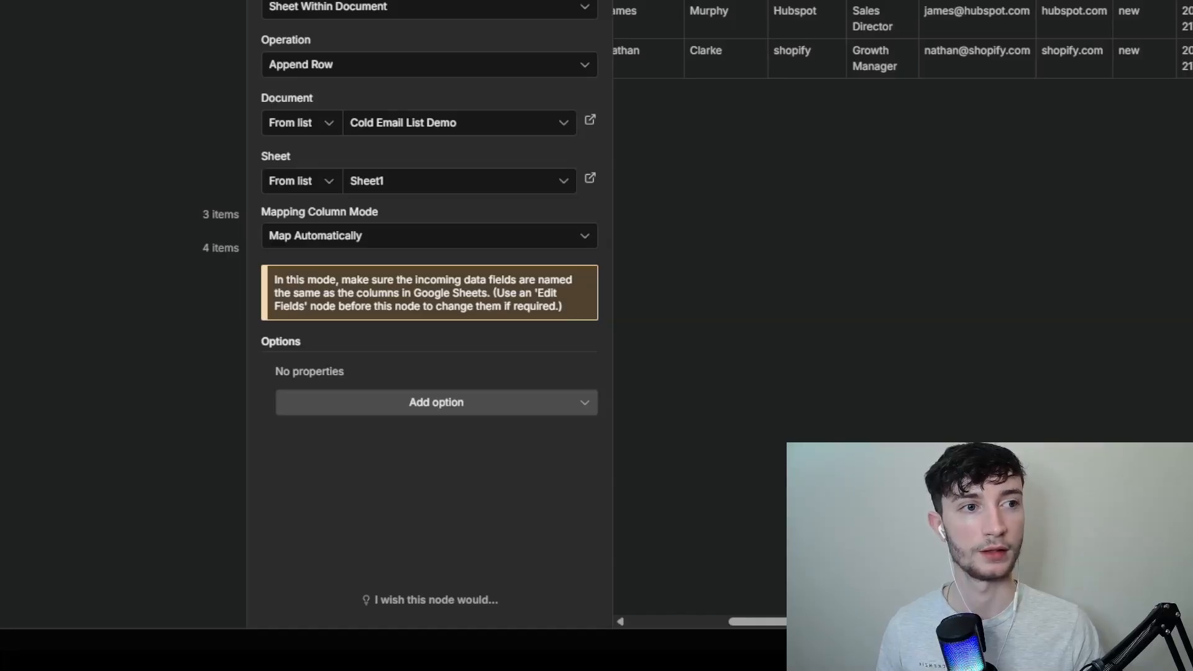
key("Escape")
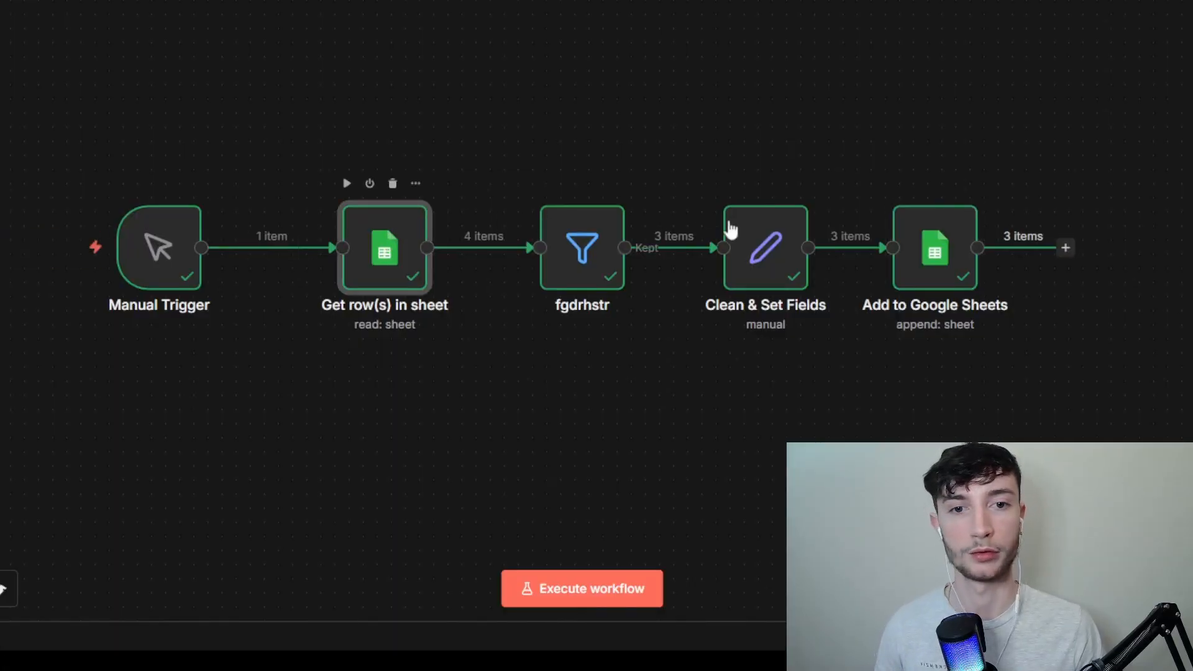
Step: Open the Get row(s) in sheet node and examine the original lead rows for empty fields
key("Return")
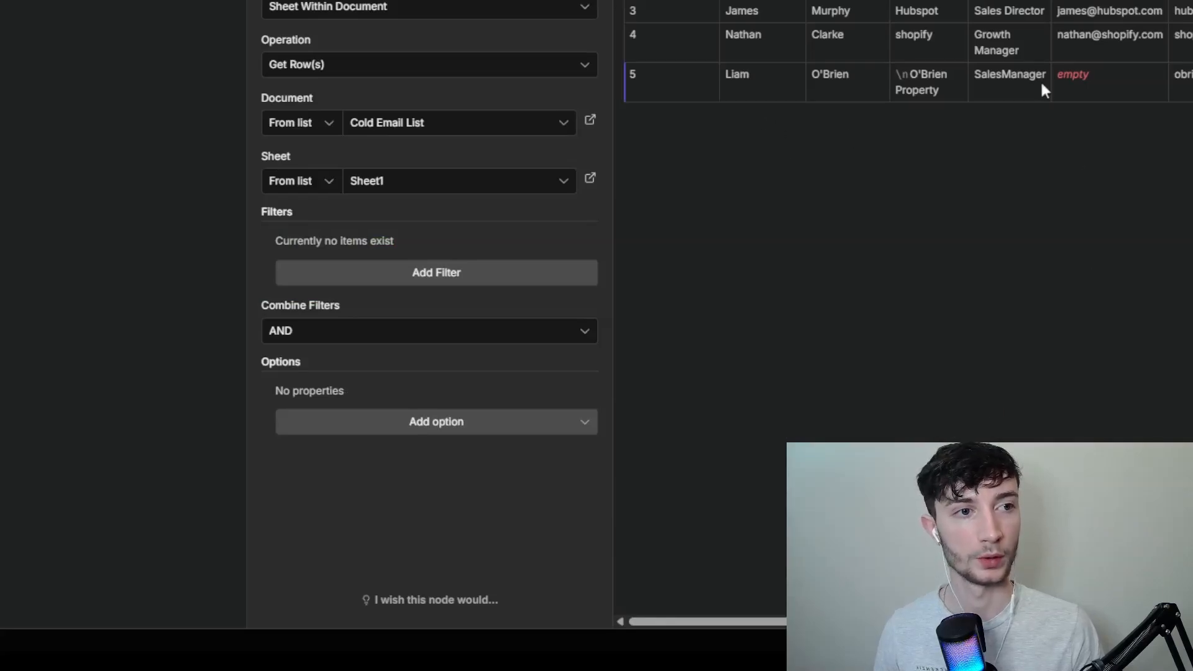
scroll(1113, 399, "right", 4)
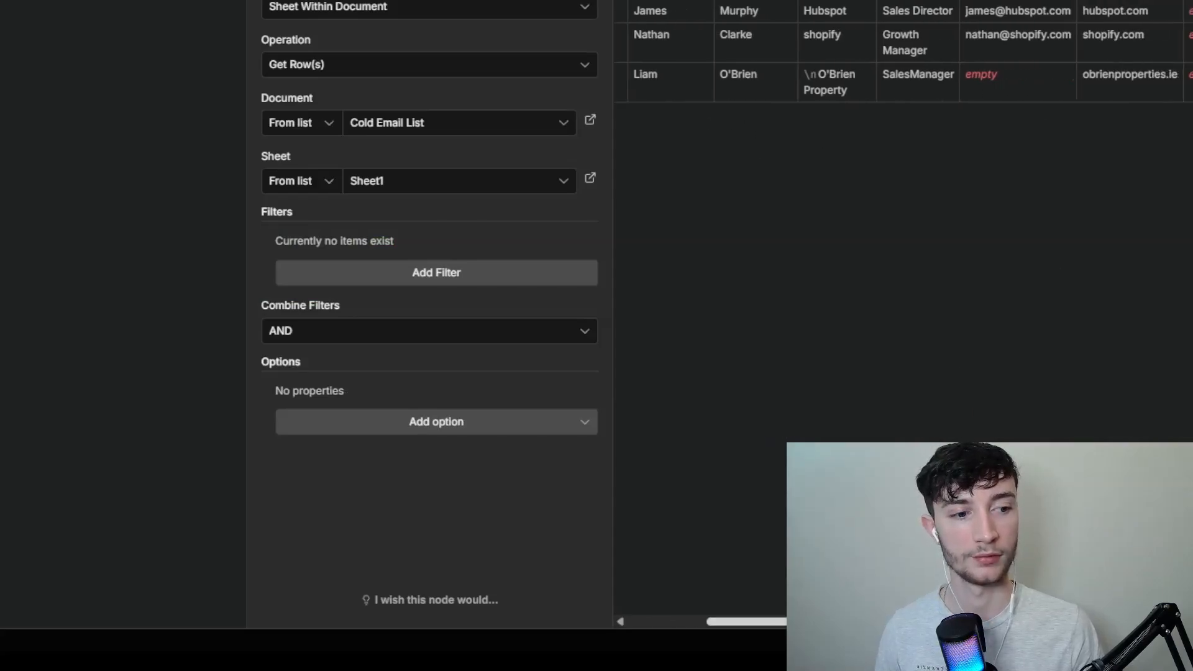